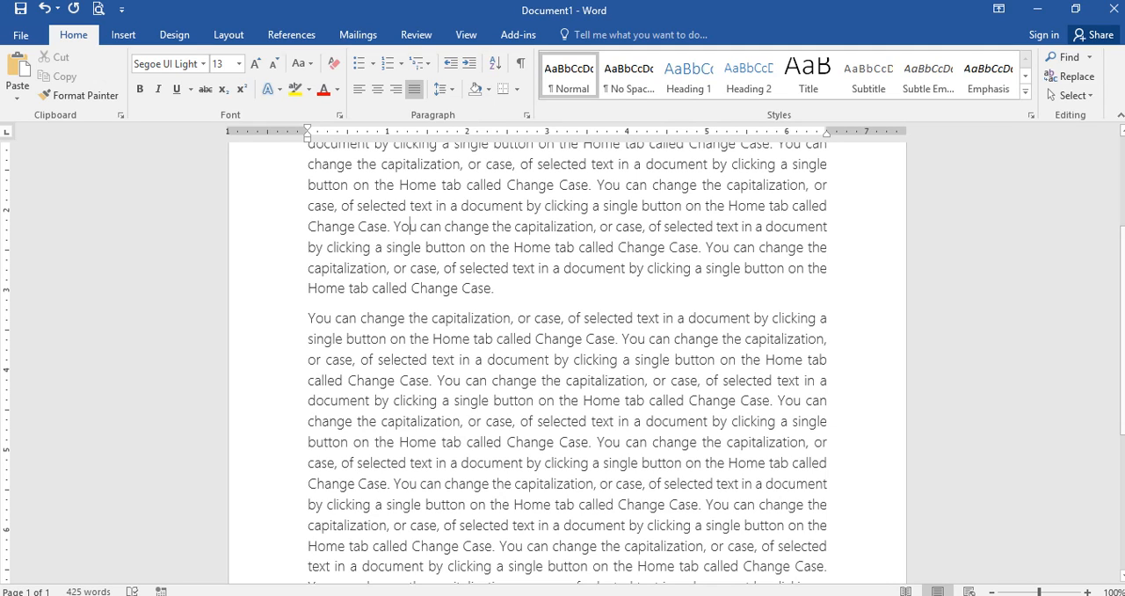
Step: Check which Office edition and version is installed in the account's product information, and return to the document
{"action": "left_click", "coordinate": [27, 35]}
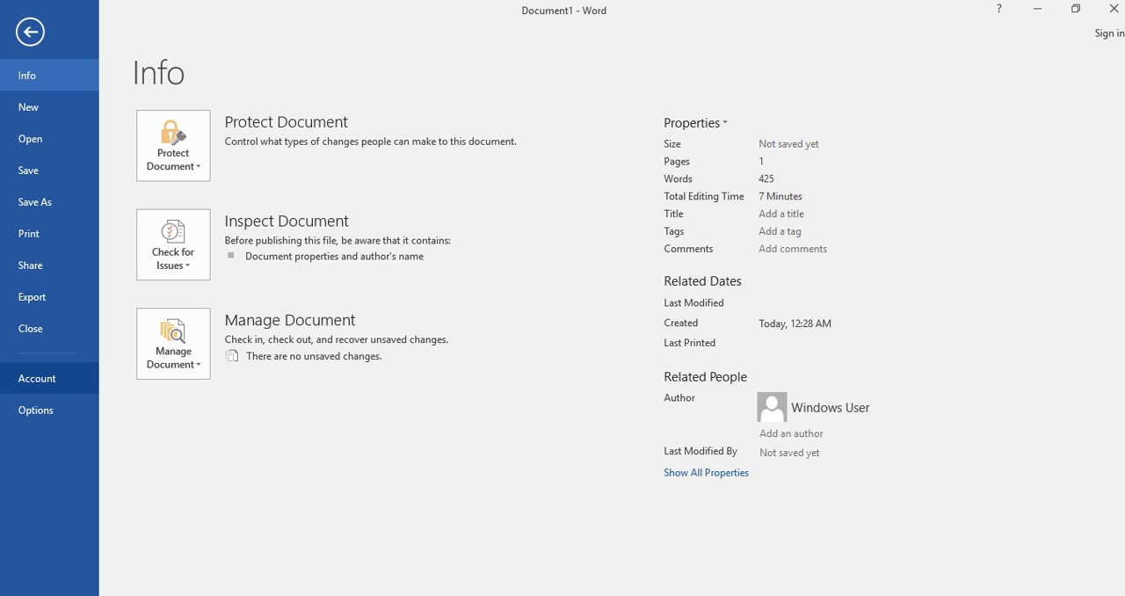
{"action": "left_click", "coordinate": [58, 379]}
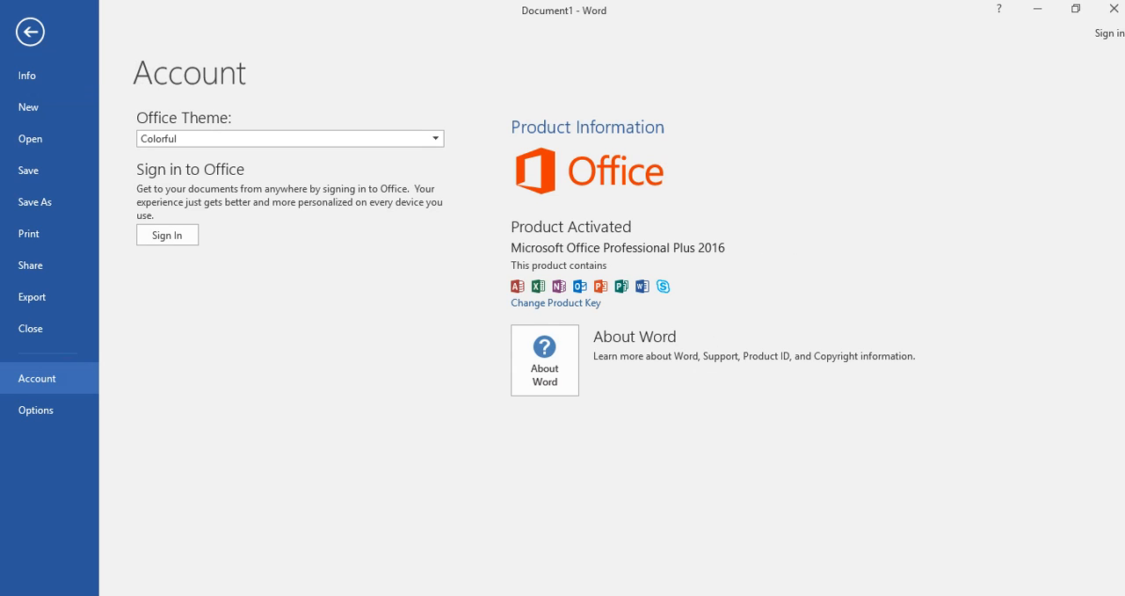
{"action": "left_click", "coordinate": [717, 247]}
{"action": "left_click", "coordinate": [31, 33]}
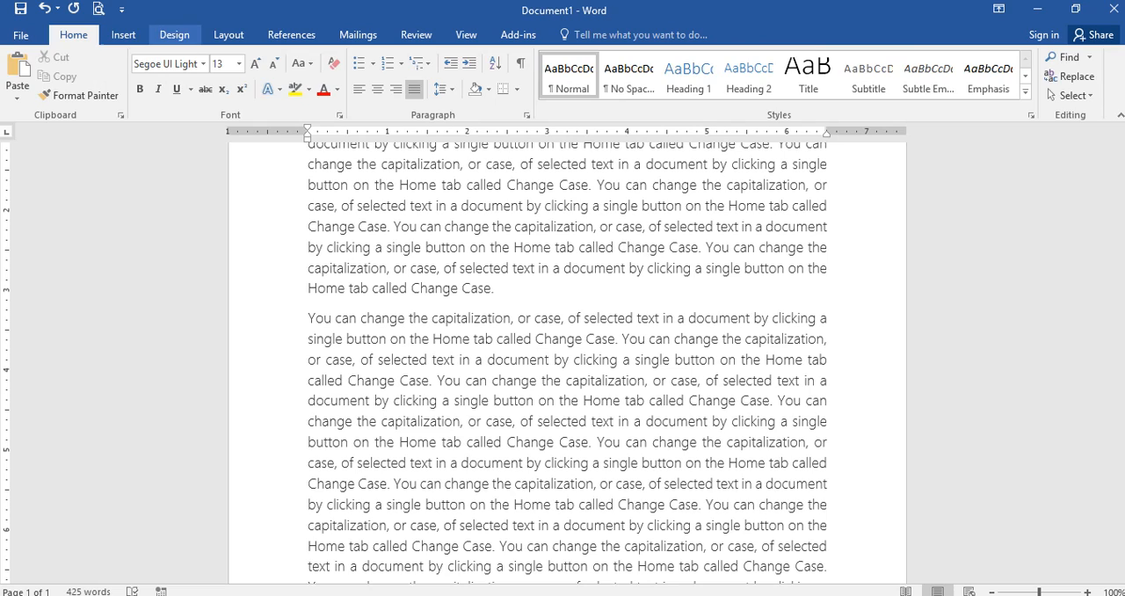
Step: Apply the built-in diagonal CONFIDENTIAL 1 watermark to the document and review it on the page
{"action": "left_click", "coordinate": [173, 35]}
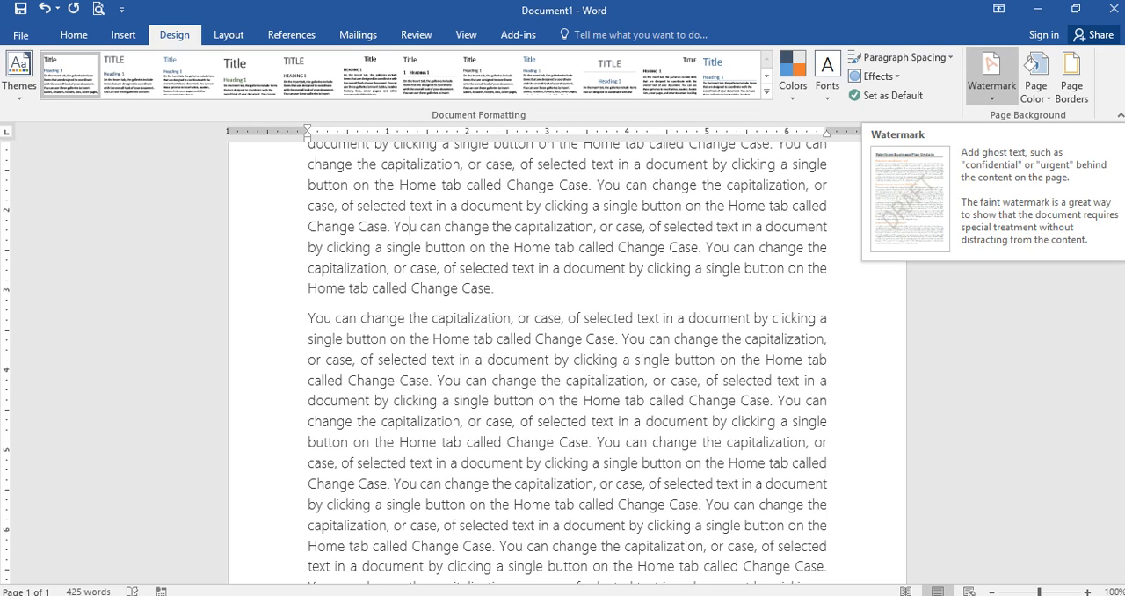
{"action": "left_click", "coordinate": [991, 75]}
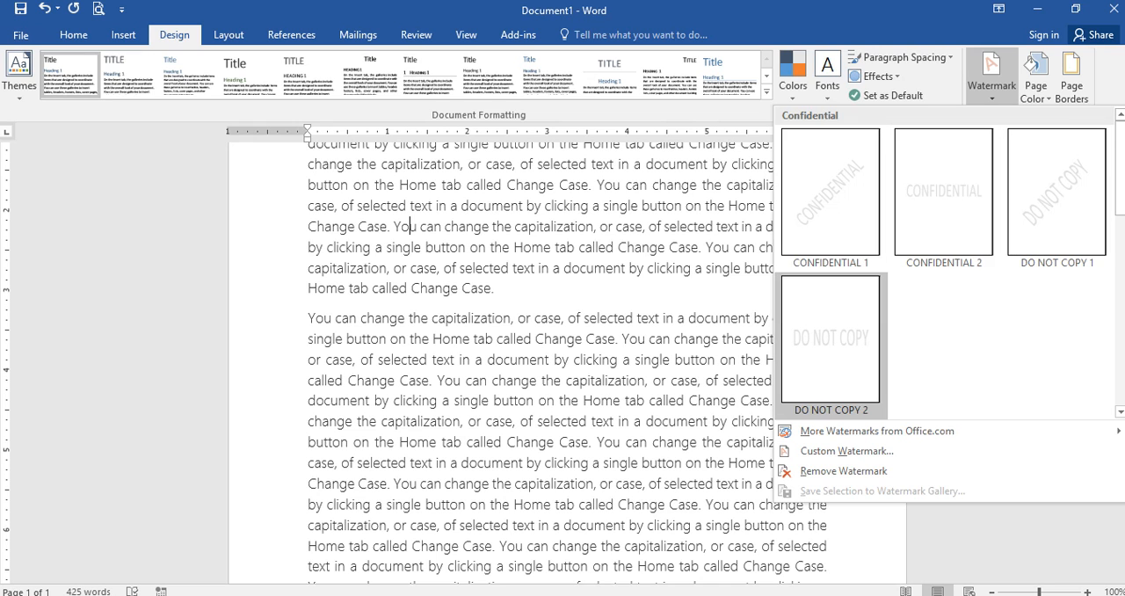
{"action": "left_click", "coordinate": [831, 192]}
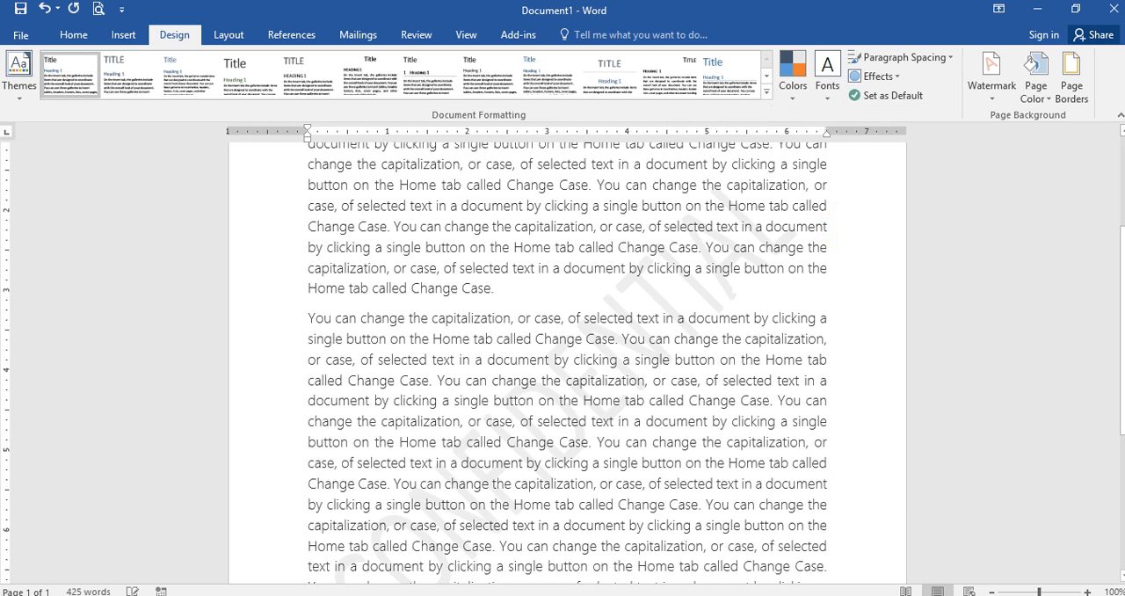
{"action": "scroll", "coordinate": [567, 363], "scroll_direction": "down", "scroll_amount": 3}
{"action": "scroll", "coordinate": [567, 362], "scroll_direction": "up", "scroll_amount": 4}
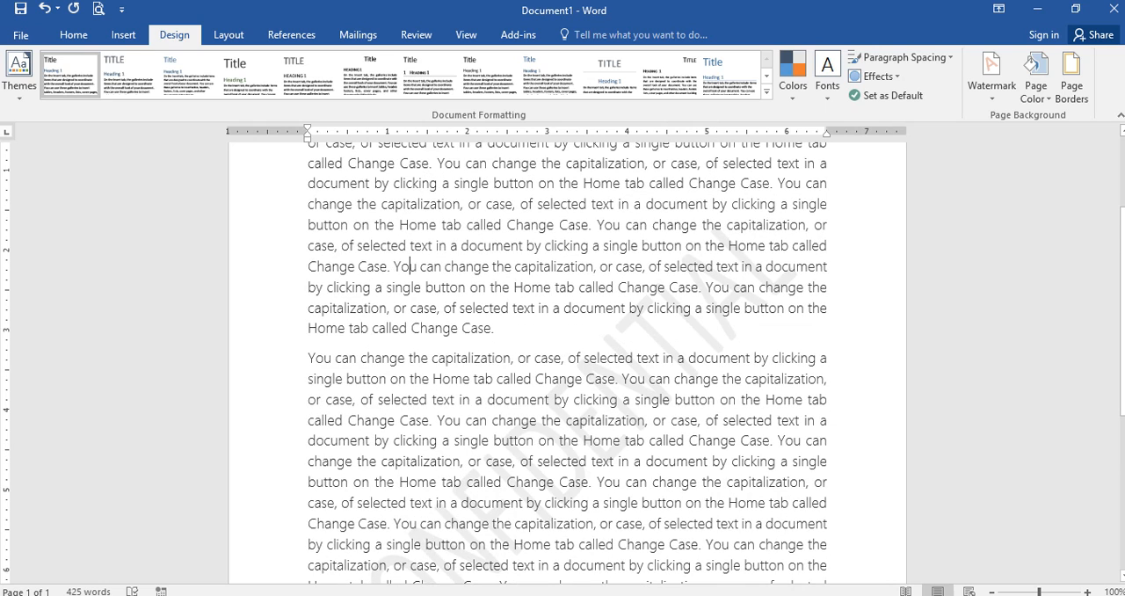
{"action": "scroll", "coordinate": [567, 362], "scroll_direction": "down", "scroll_amount": 1}
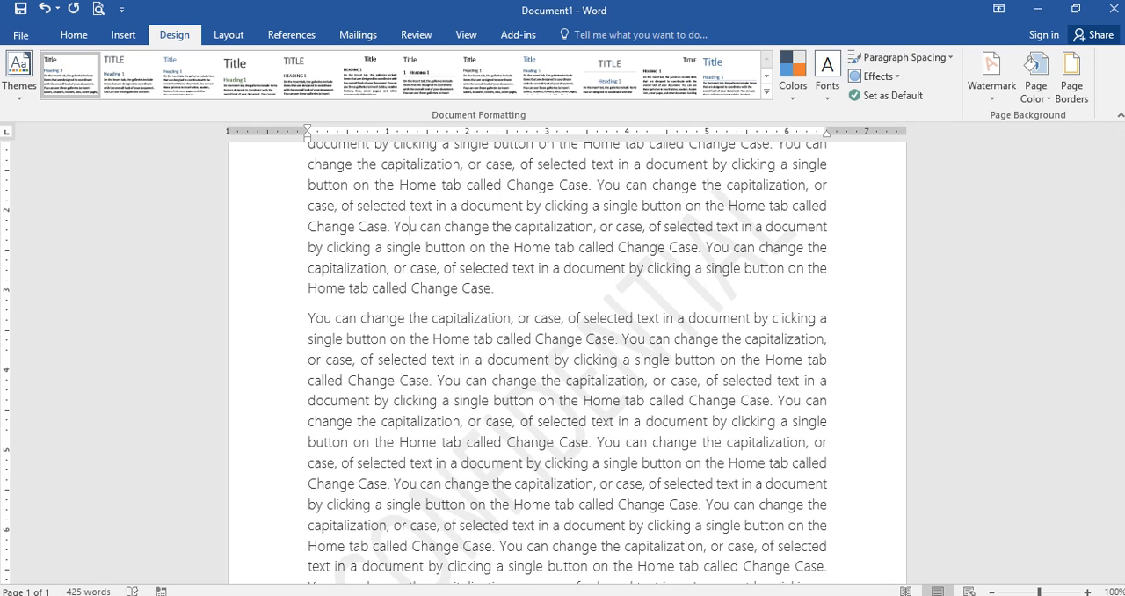
Step: Switch the watermark to the horizontal CONFIDENTIAL 2 preset and remove it from the document
{"action": "left_click", "coordinate": [991, 70]}
{"action": "left_click", "coordinate": [941, 211]}
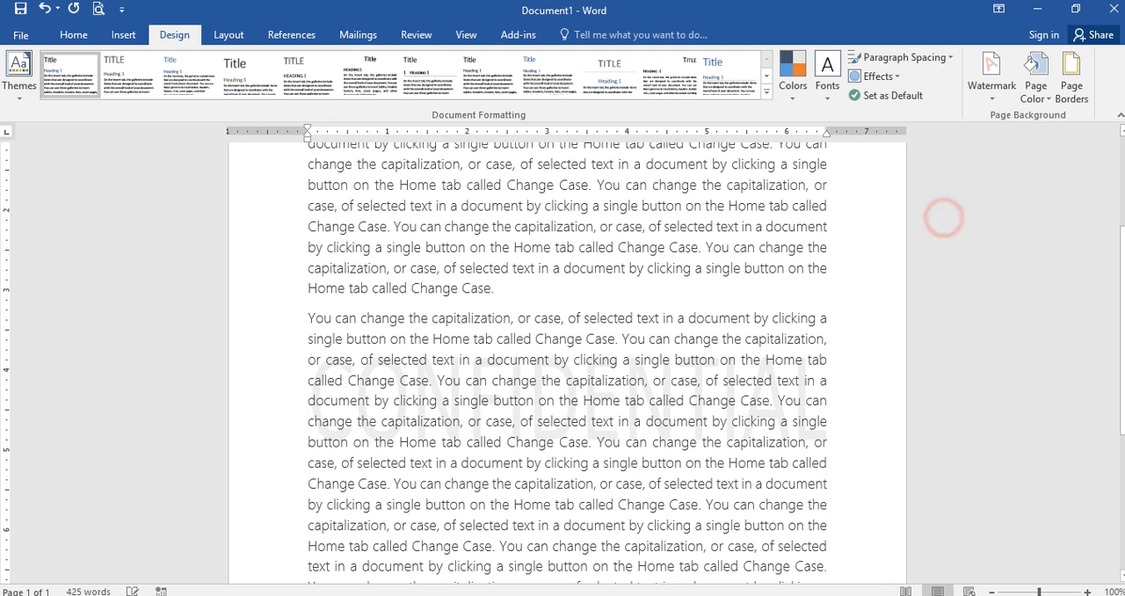
{"action": "left_click", "coordinate": [985, 94]}
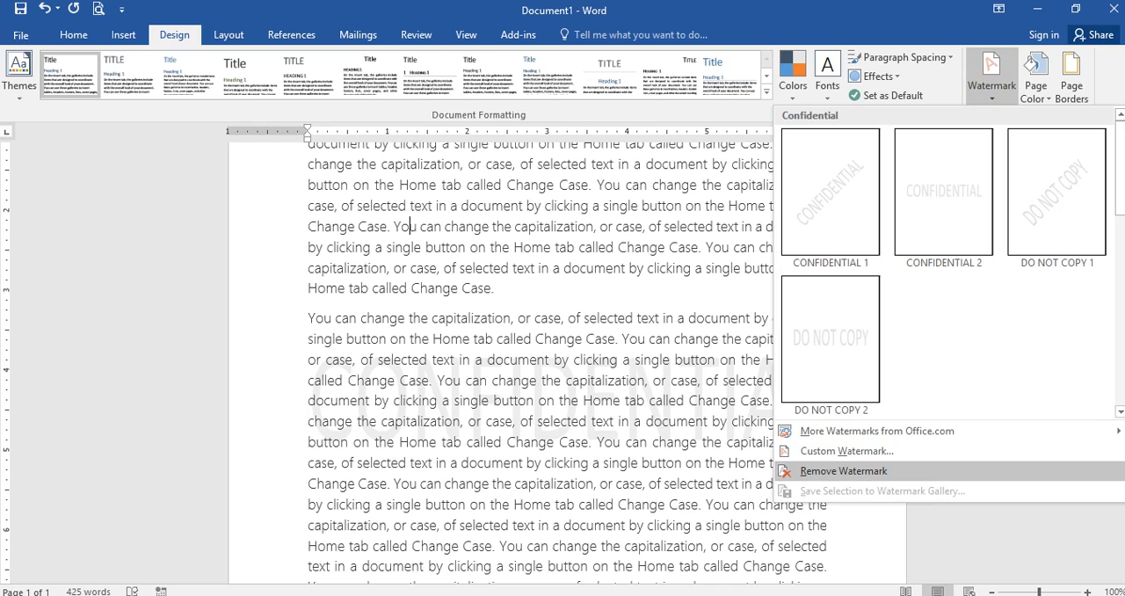
{"action": "left_click", "coordinate": [826, 471]}
Step: Set up a custom picture watermark and browse the computer for its image file
{"action": "left_click", "coordinate": [980, 97]}
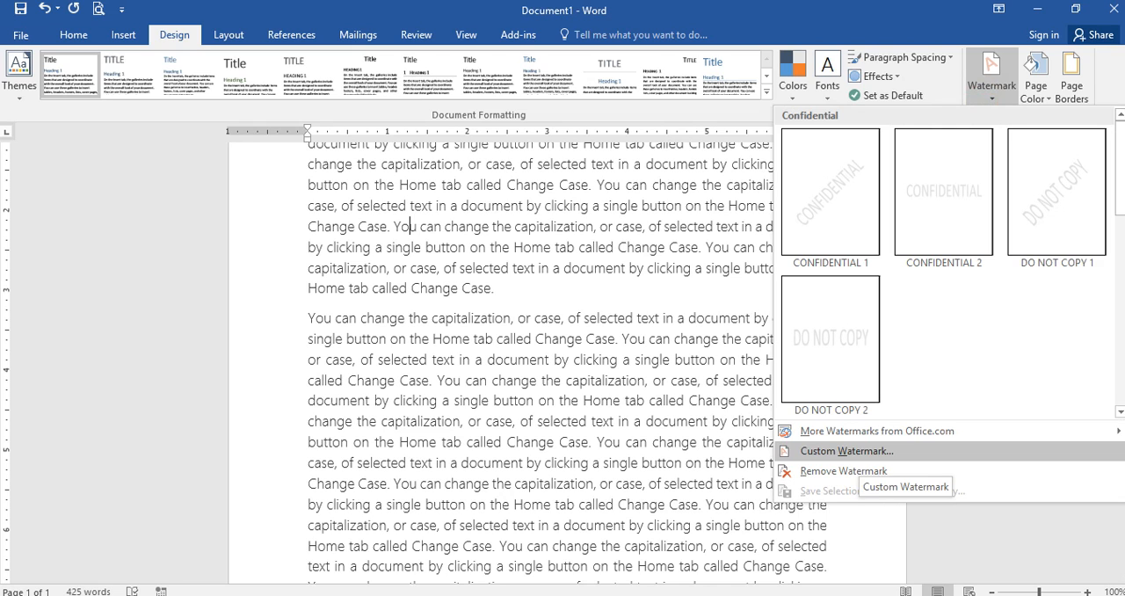
{"action": "left_click", "coordinate": [794, 452]}
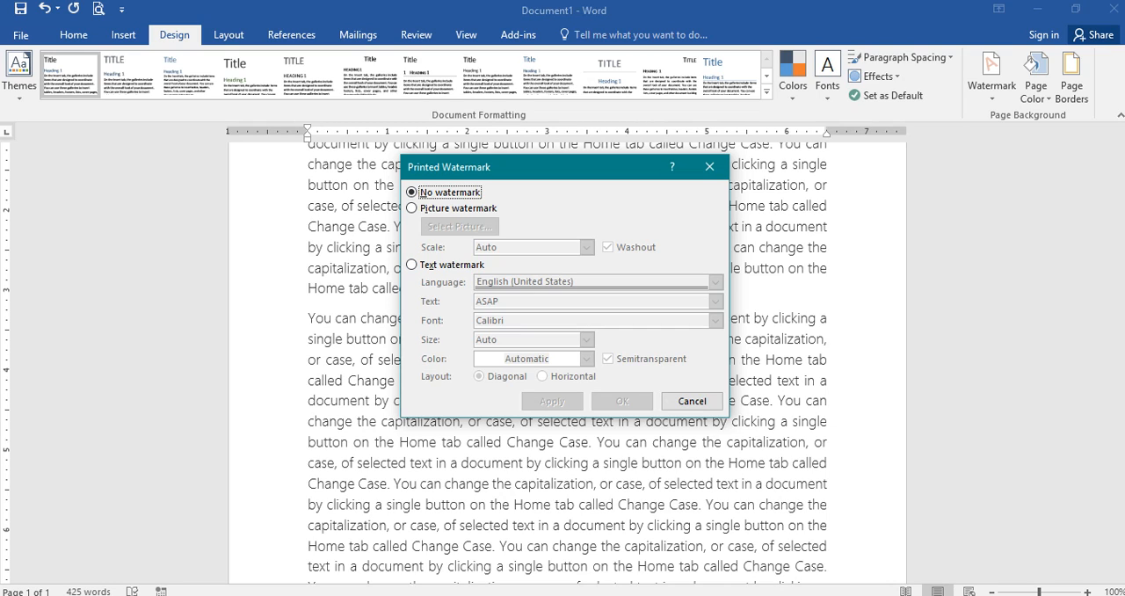
{"action": "left_click", "coordinate": [411, 207]}
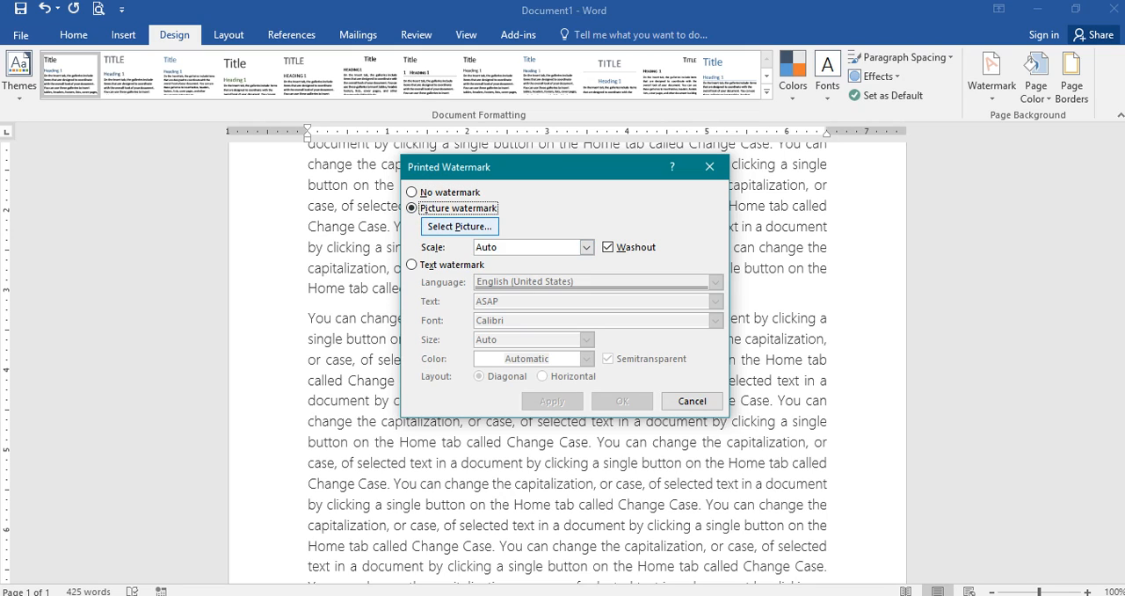
{"action": "left_click", "coordinate": [460, 226]}
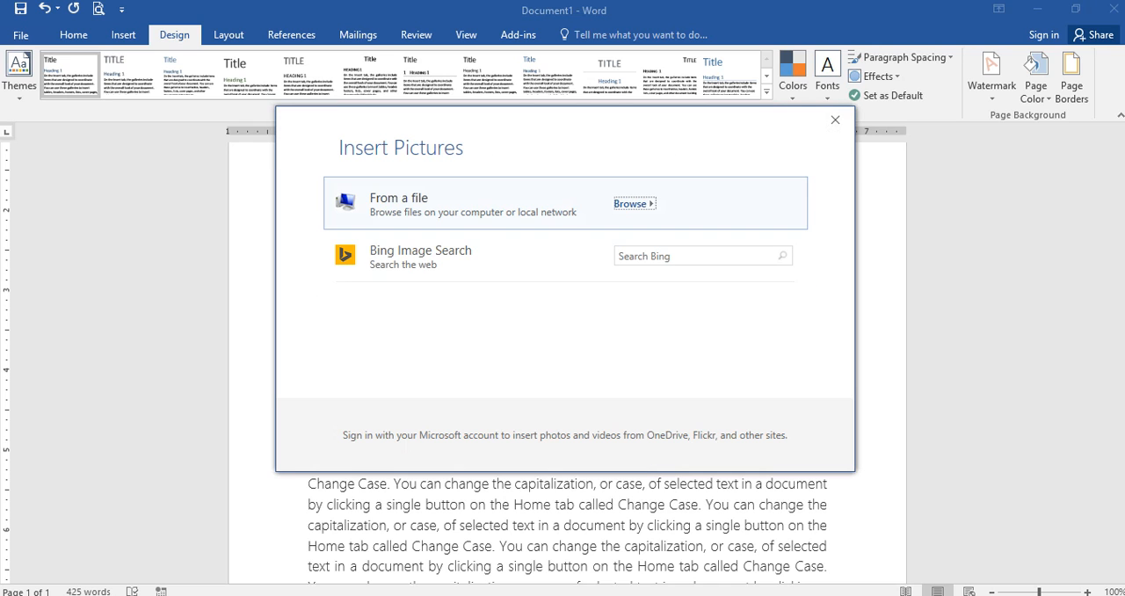
{"action": "left_click", "coordinate": [457, 199]}
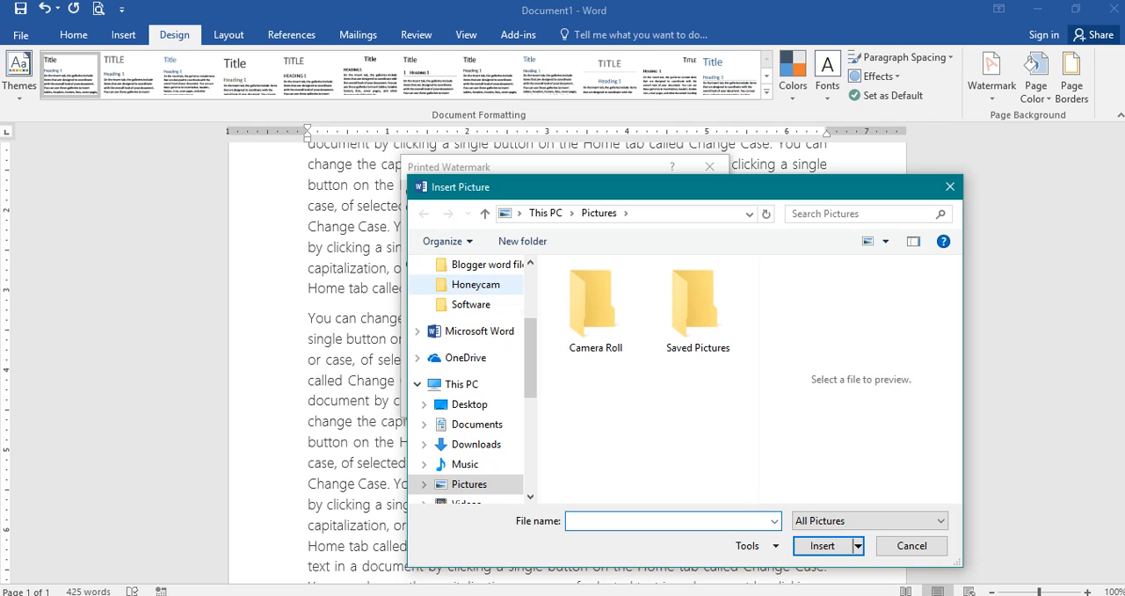
Step: Choose the banglakotha image from the blog folder on the Desktop and apply it as the watermark
{"action": "left_click", "coordinate": [469, 404]}
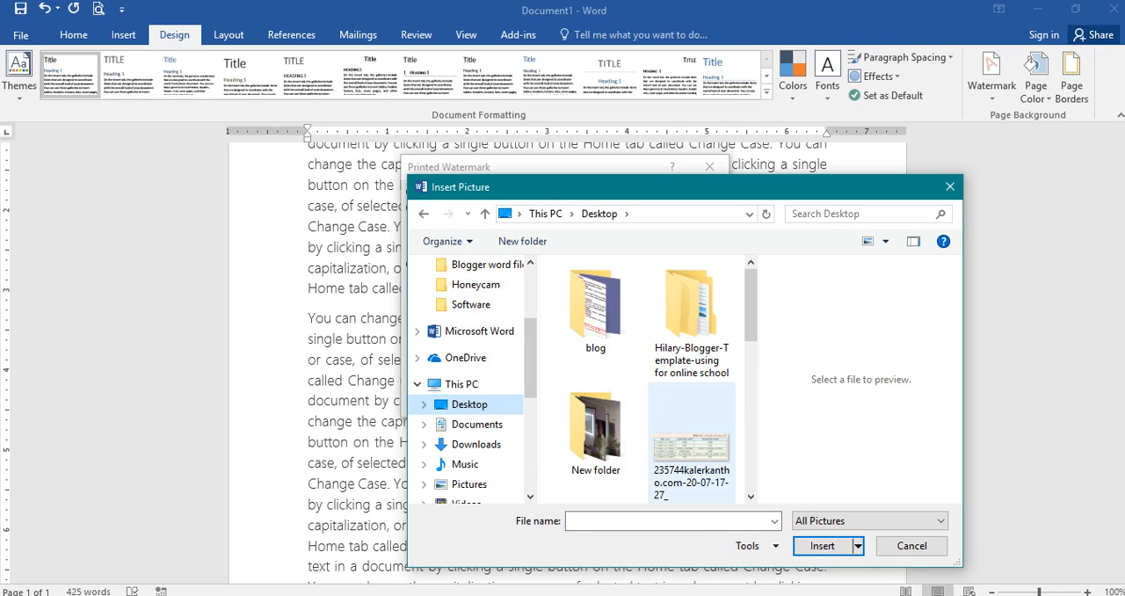
{"action": "left_click", "coordinate": [691, 450]}
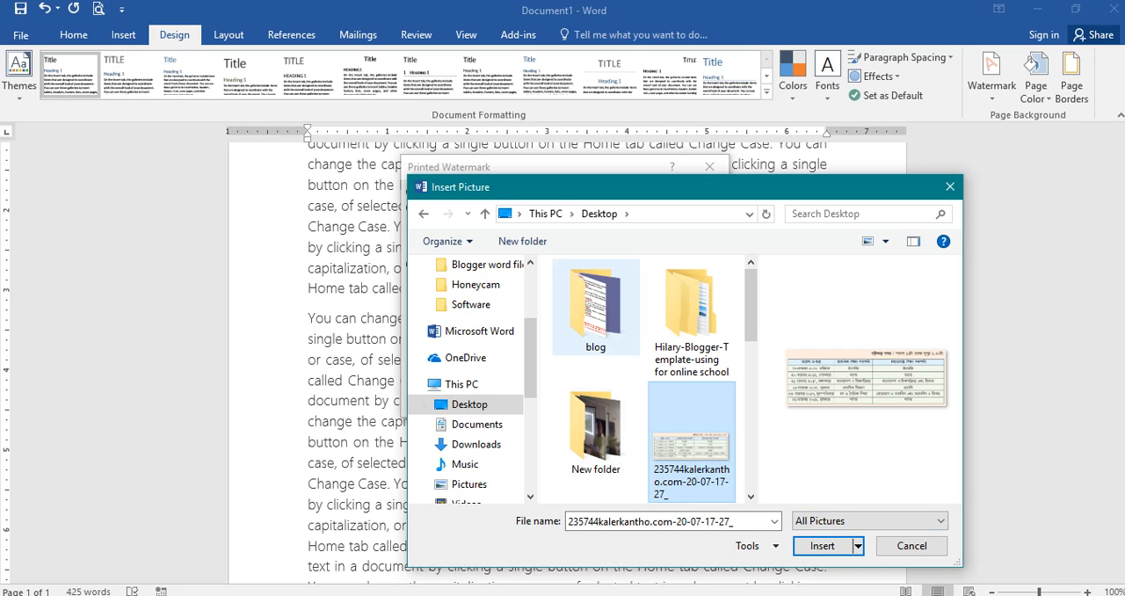
{"action": "double_click", "coordinate": [595, 303]}
{"action": "scroll", "coordinate": [694, 387], "scroll_direction": "down", "scroll_amount": 2}
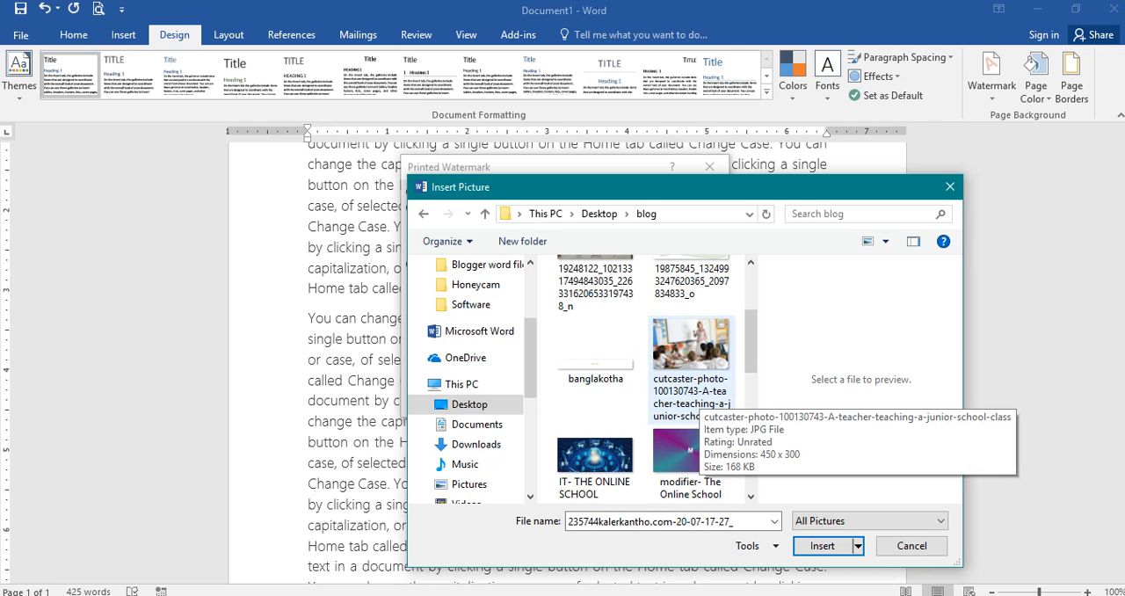
{"action": "left_click", "coordinate": [595, 457]}
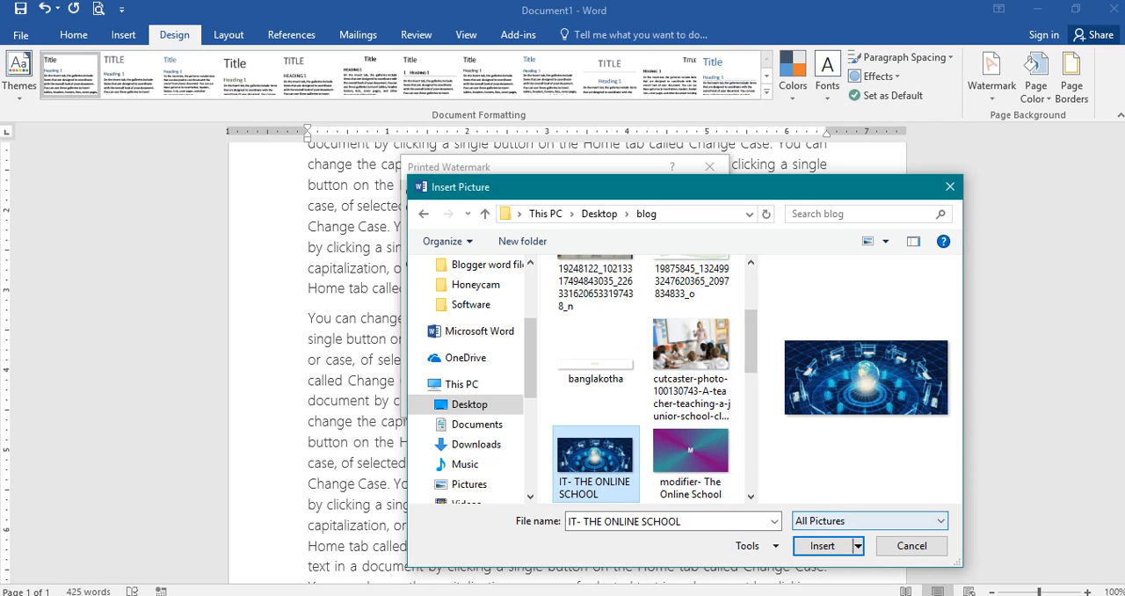
{"action": "left_click", "coordinate": [588, 364]}
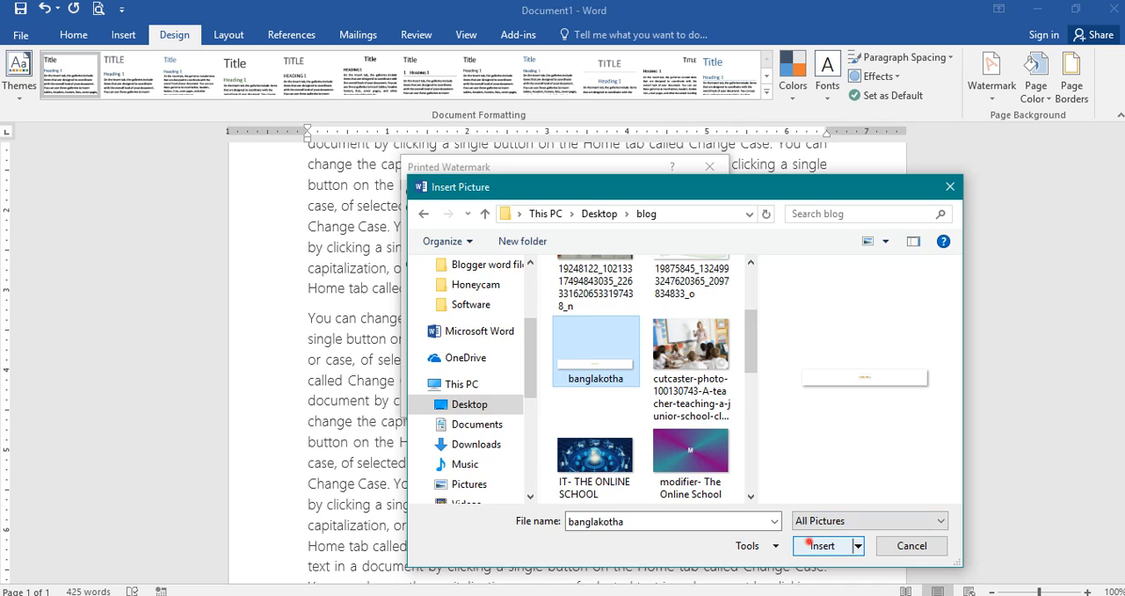
{"action": "left_click", "coordinate": [822, 544]}
{"action": "left_click", "coordinate": [622, 401]}
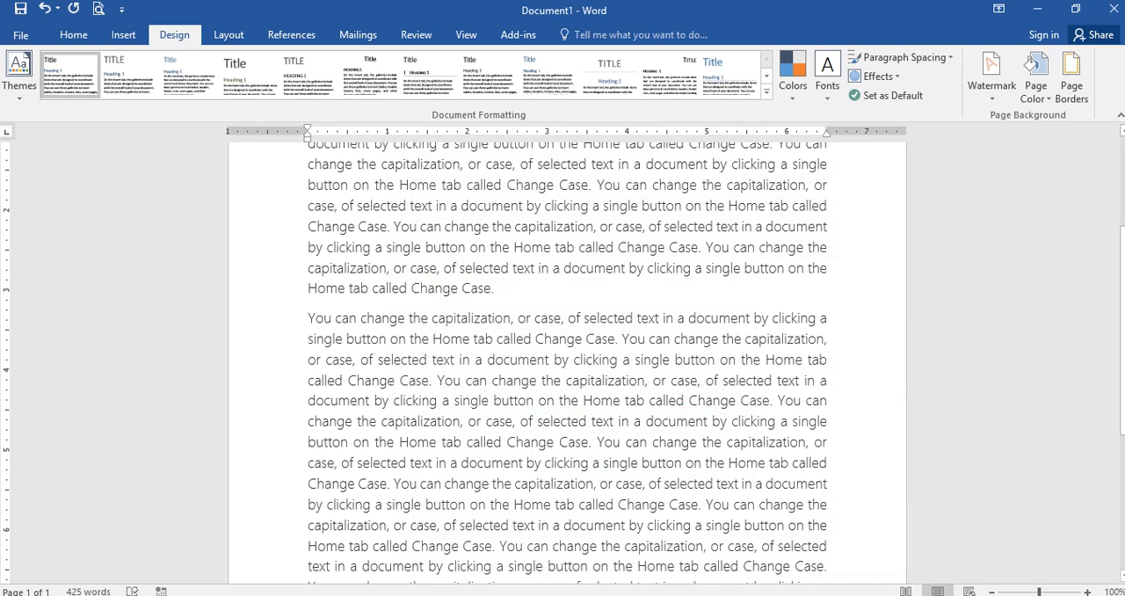
Step: Change the custom watermark picture to IT- THE ONLINE SCHOOL from the blog folder, with automatic scale and washout, and apply it
{"action": "left_click", "coordinate": [991, 75]}
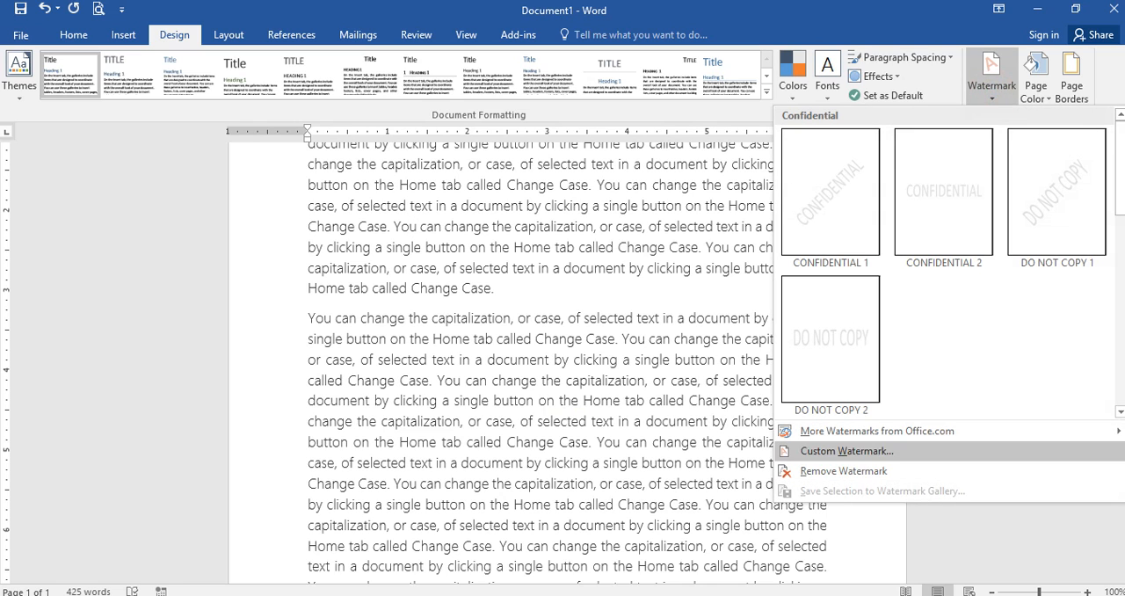
{"action": "left_click", "coordinate": [1017, 448]}
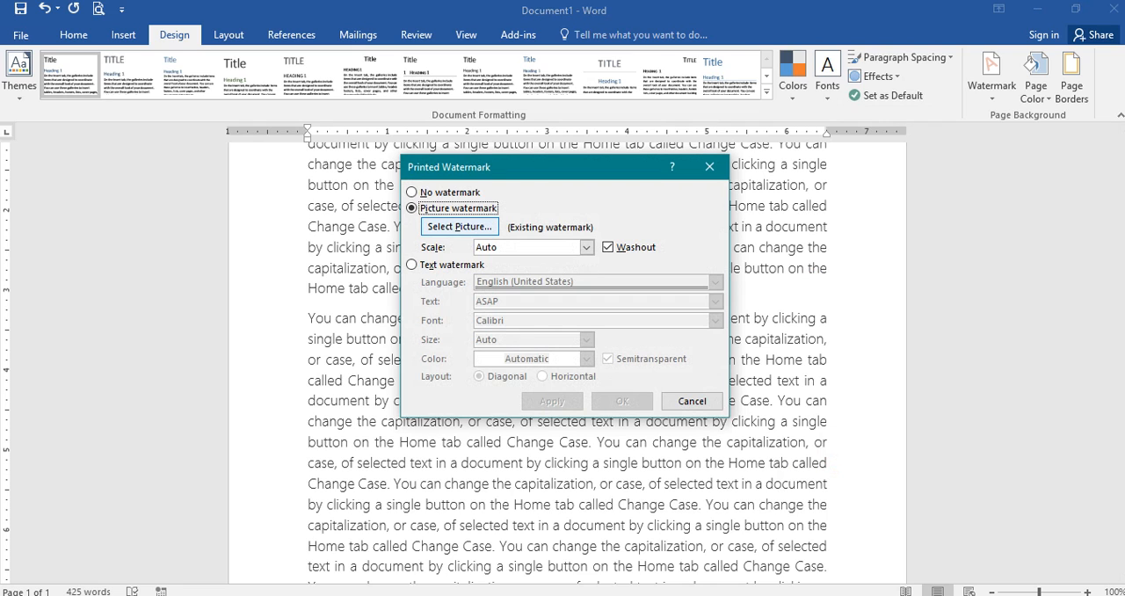
{"action": "left_click", "coordinate": [466, 226]}
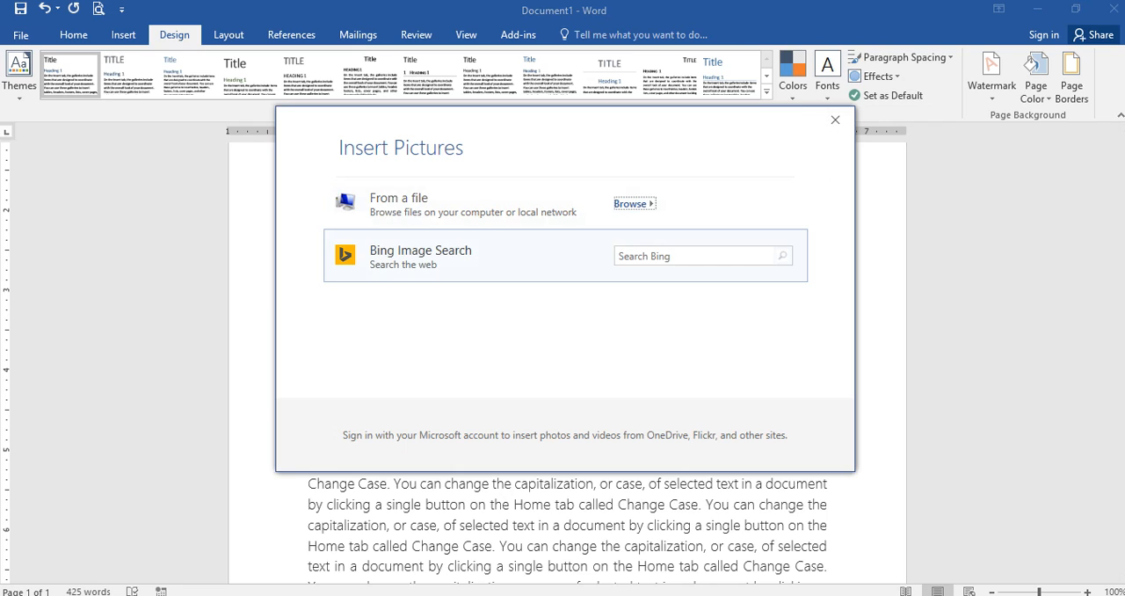
{"action": "left_click", "coordinate": [485, 212]}
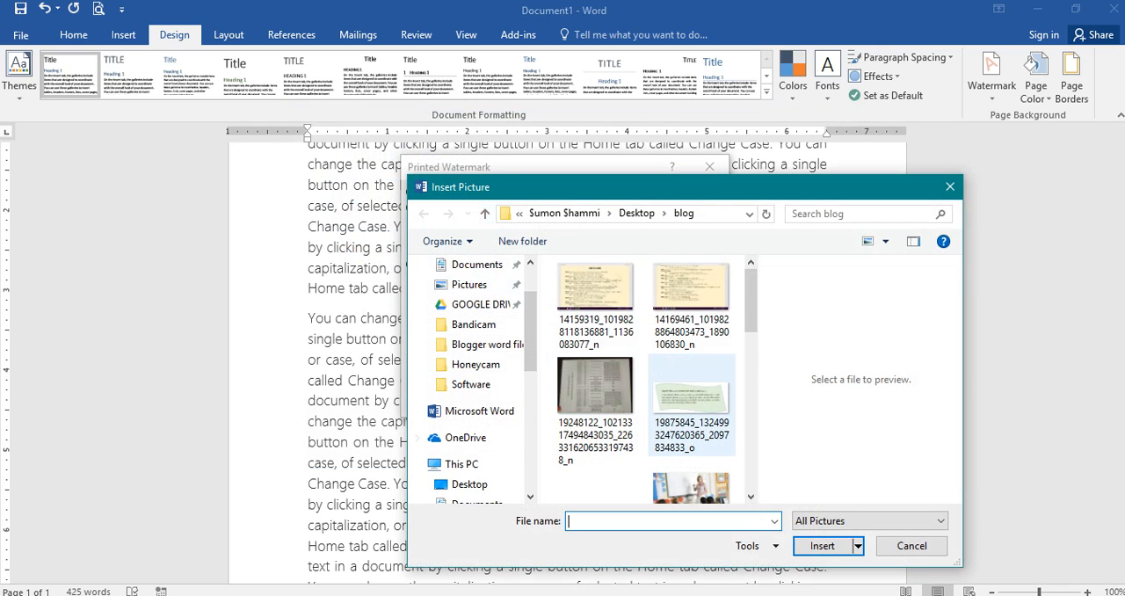
{"action": "scroll", "coordinate": [691, 422], "scroll_direction": "down", "scroll_amount": 1}
{"action": "left_click", "coordinate": [566, 375]}
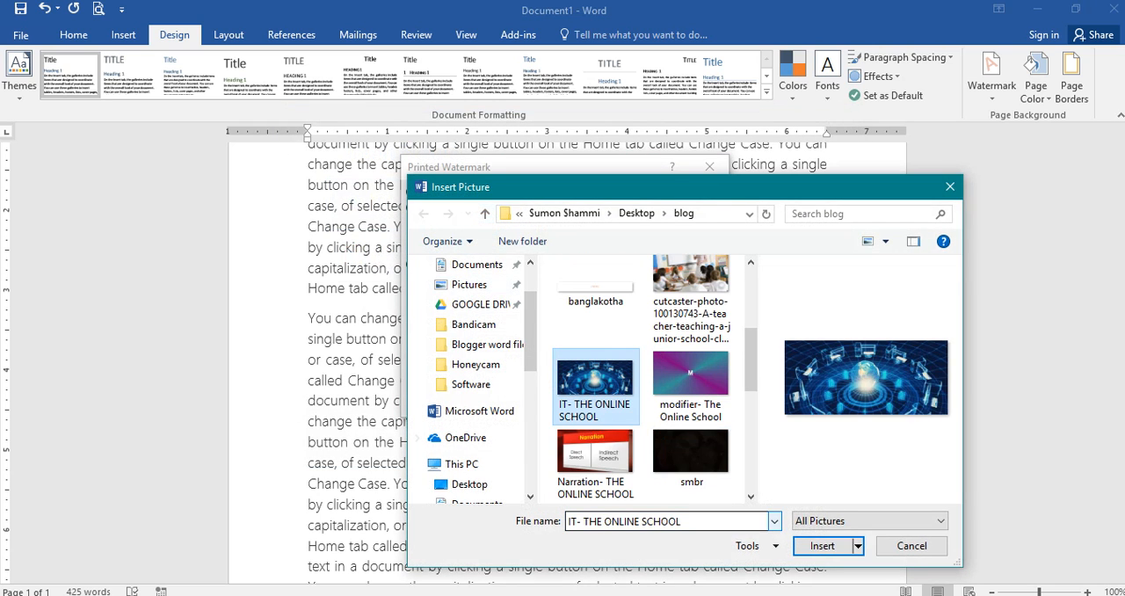
{"action": "left_click", "coordinate": [835, 545]}
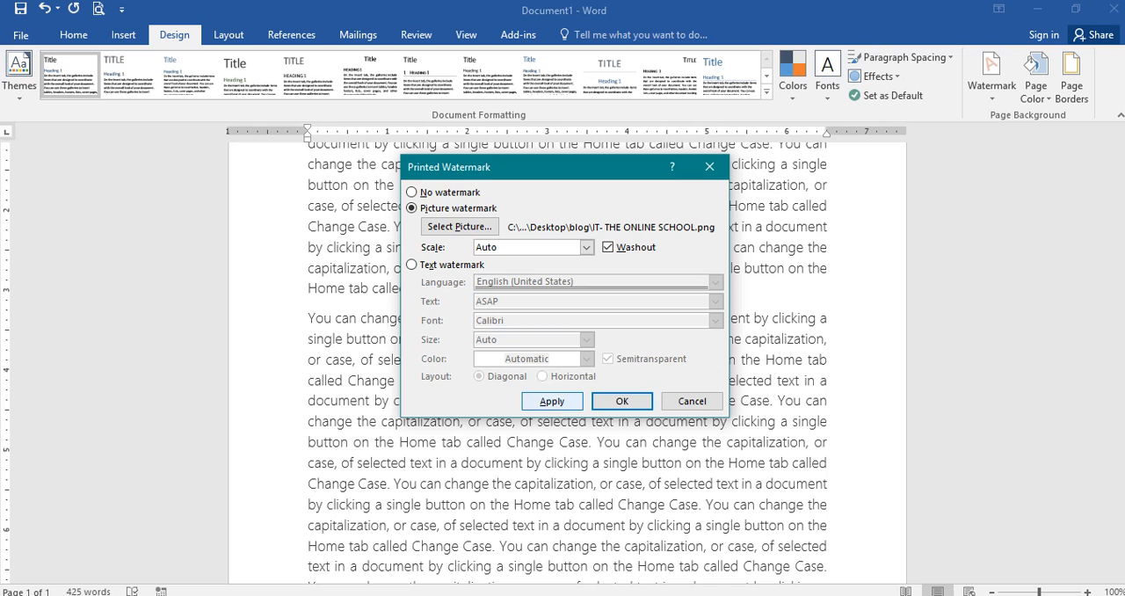
{"action": "left_click", "coordinate": [551, 401]}
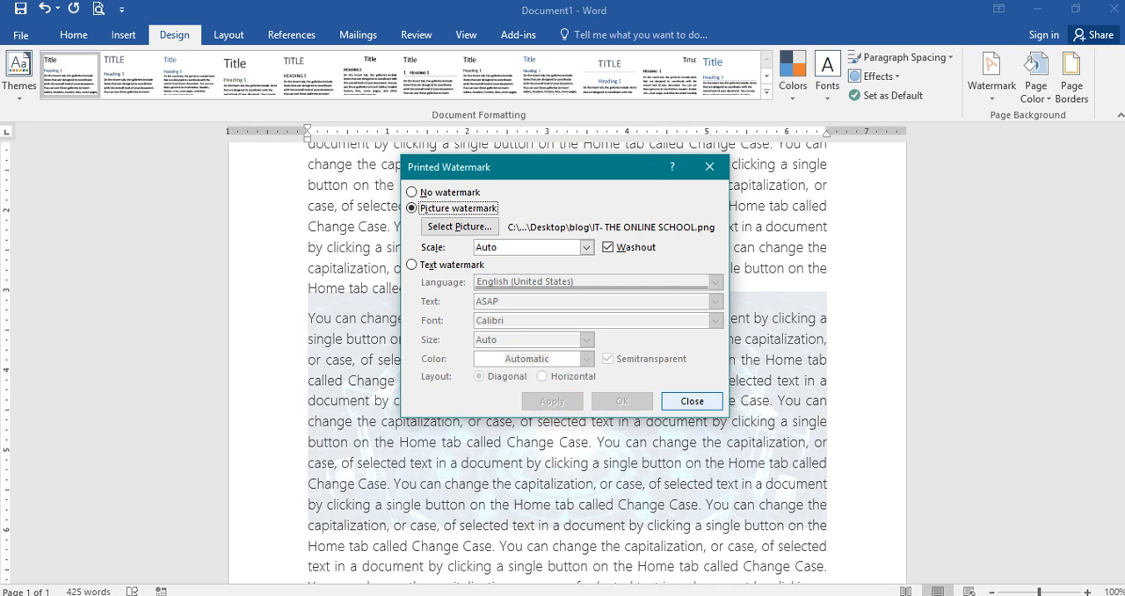
{"action": "left_click", "coordinate": [689, 400]}
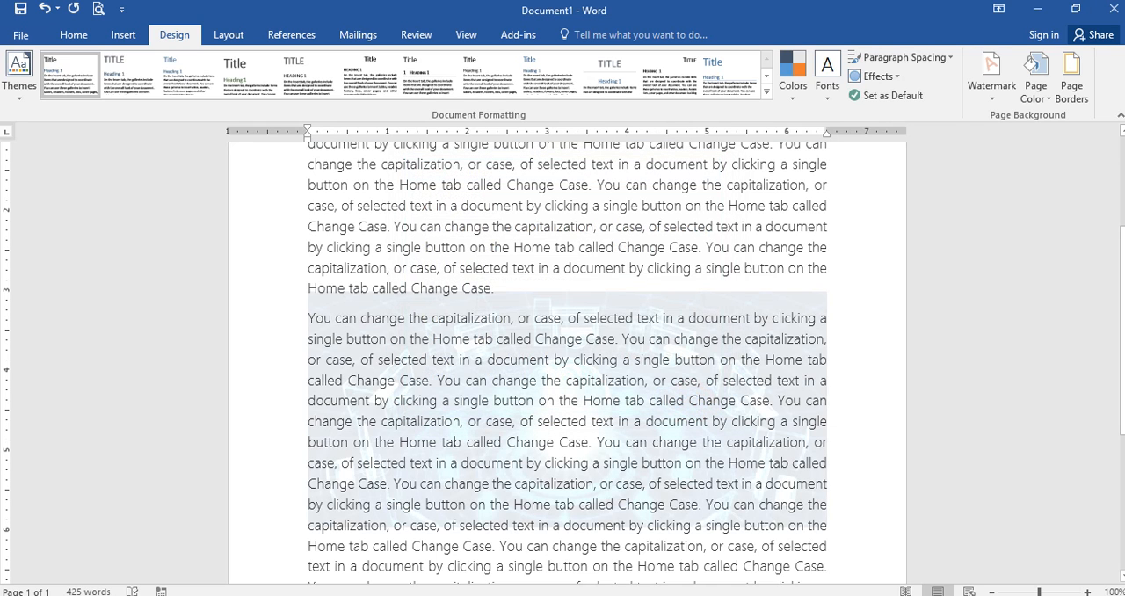
{"action": "scroll", "coordinate": [567, 361], "scroll_direction": "down", "scroll_amount": 5}
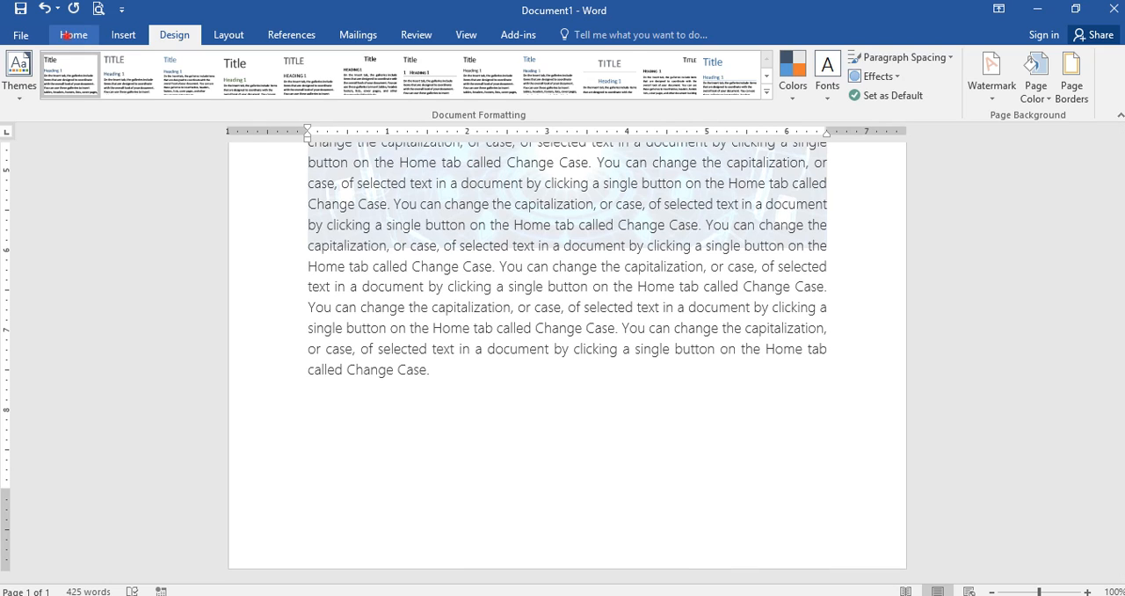
Step: Insert a page break at the text cursor in the first paragraph and check the watermark on the new page
{"action": "left_click", "coordinate": [71, 36]}
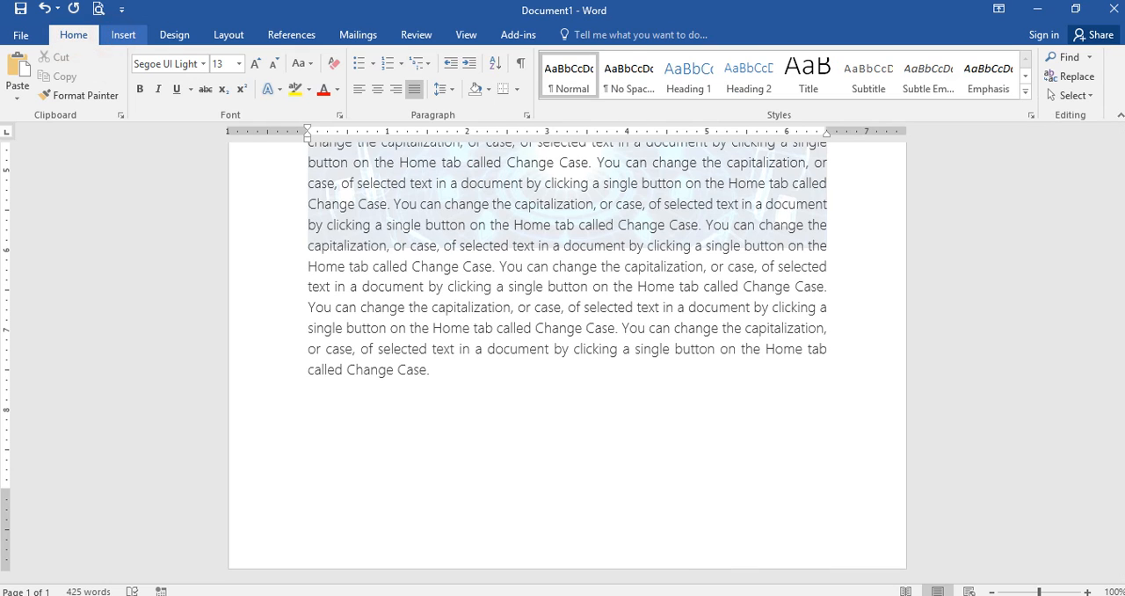
{"action": "left_click", "coordinate": [123, 35]}
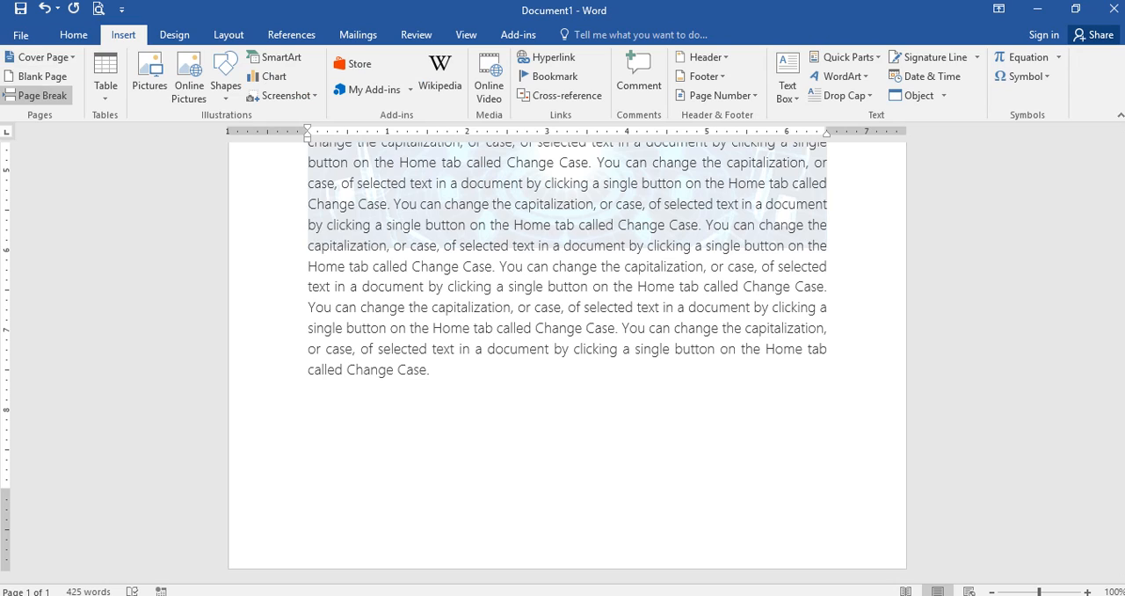
{"action": "left_click", "coordinate": [35, 95]}
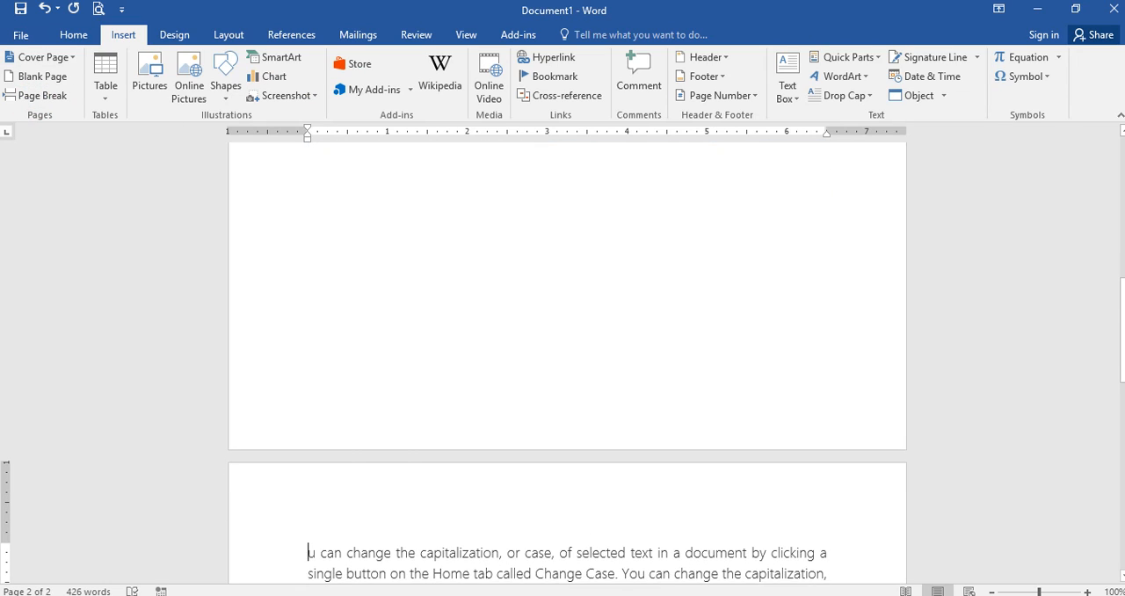
{"action": "scroll", "coordinate": [446, 377], "scroll_direction": "down", "scroll_amount": 10}
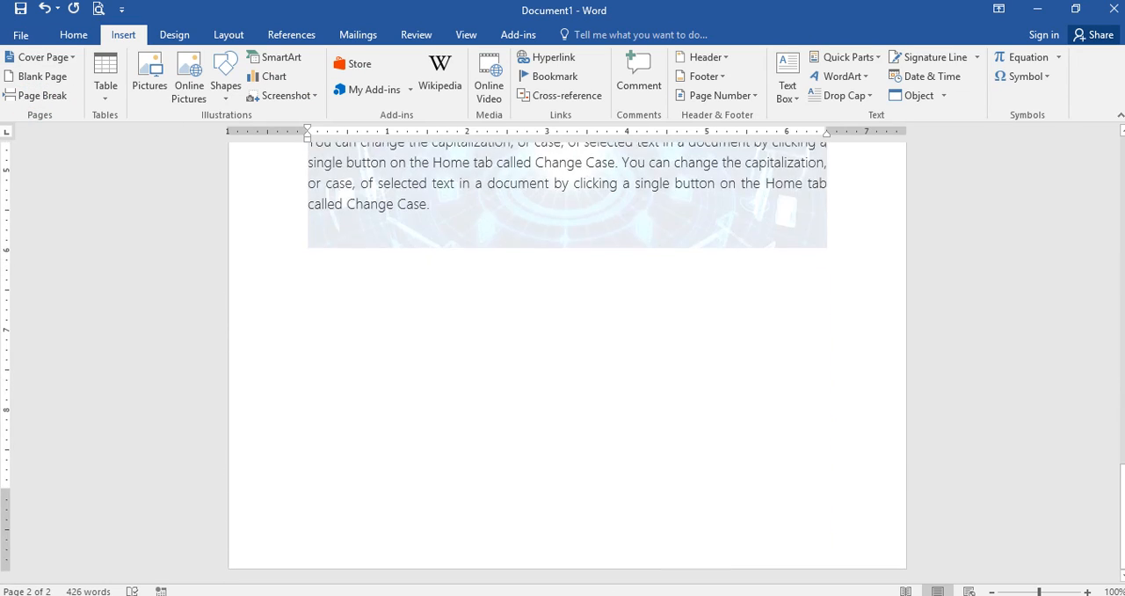
Step: Add empty paragraphs after the end of the text to extend the document onto a further page
{"action": "left_click", "coordinate": [446, 377]}
{"action": "key", "text": "Return"}
{"action": "key", "text": "Return"}
{"action": "key", "text": "Return"}
{"action": "key", "text": "Return"}
{"action": "key", "text": "Return"}
{"action": "key", "text": "Return"}
{"action": "key", "text": "Return"}
{"action": "key", "text": "Return"}
{"action": "key", "text": "Return"}
{"action": "key", "text": "Return"}
{"action": "key", "text": "Return"}
{"action": "key", "text": "Return"}
{"action": "key", "text": "Return"}
{"action": "key", "text": "Return"}
{"action": "key", "text": "Return"}
{"action": "key", "text": "Return"}
{"action": "key", "text": "Return"}
{"action": "key", "text": "Return"}
{"action": "key", "text": "Return"}
{"action": "key", "text": "Return"}
{"action": "key", "text": "Return"}
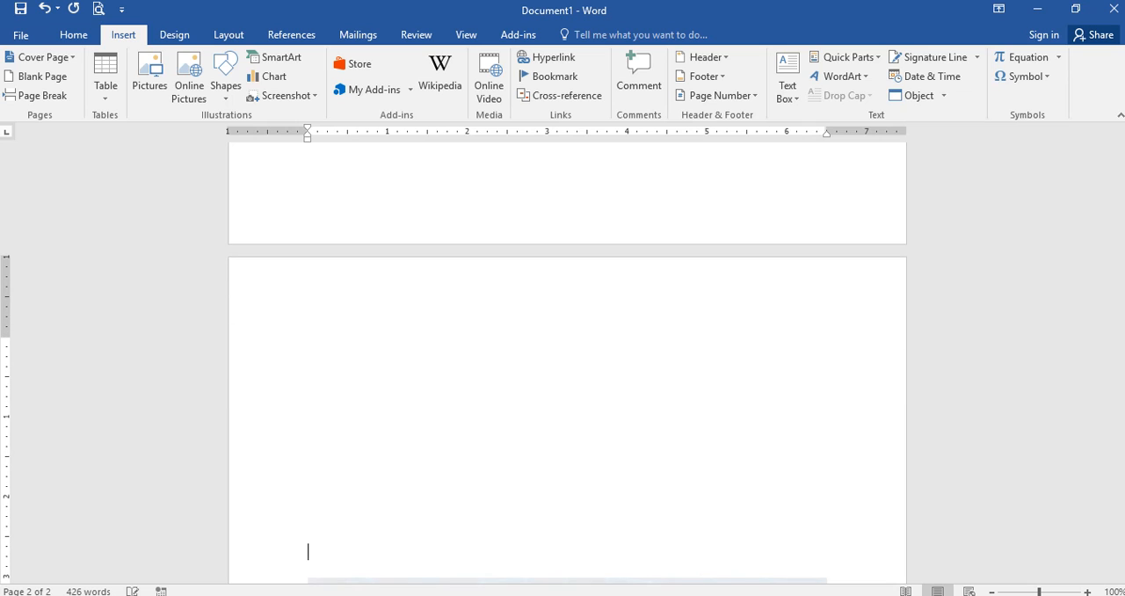
Step: Remove the picture watermark from the whole document
{"action": "scroll", "coordinate": [566, 362], "scroll_direction": "down", "scroll_amount": 10}
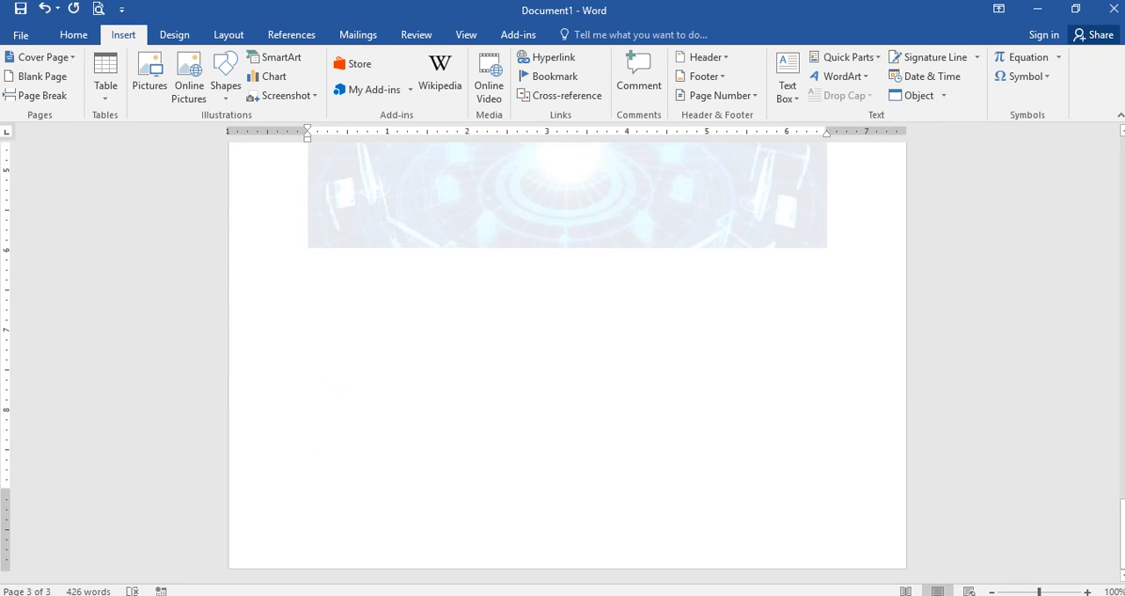
{"action": "scroll", "coordinate": [567, 362], "scroll_direction": "up", "scroll_amount": 5}
{"action": "scroll", "coordinate": [567, 362], "scroll_direction": "up", "scroll_amount": 8}
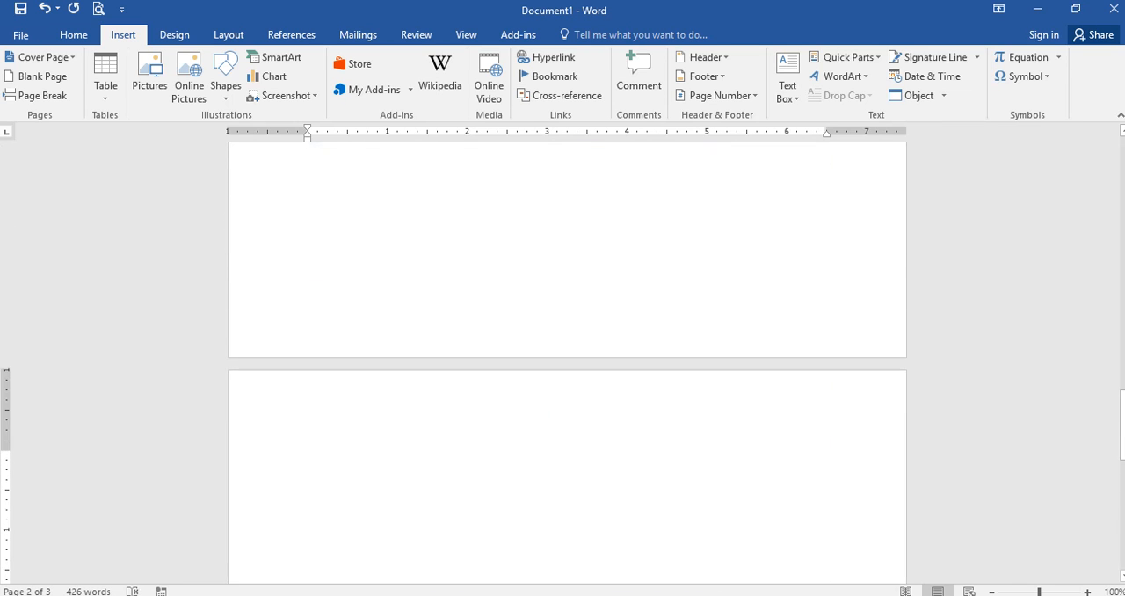
{"action": "scroll", "coordinate": [566, 362], "scroll_direction": "up", "scroll_amount": 5}
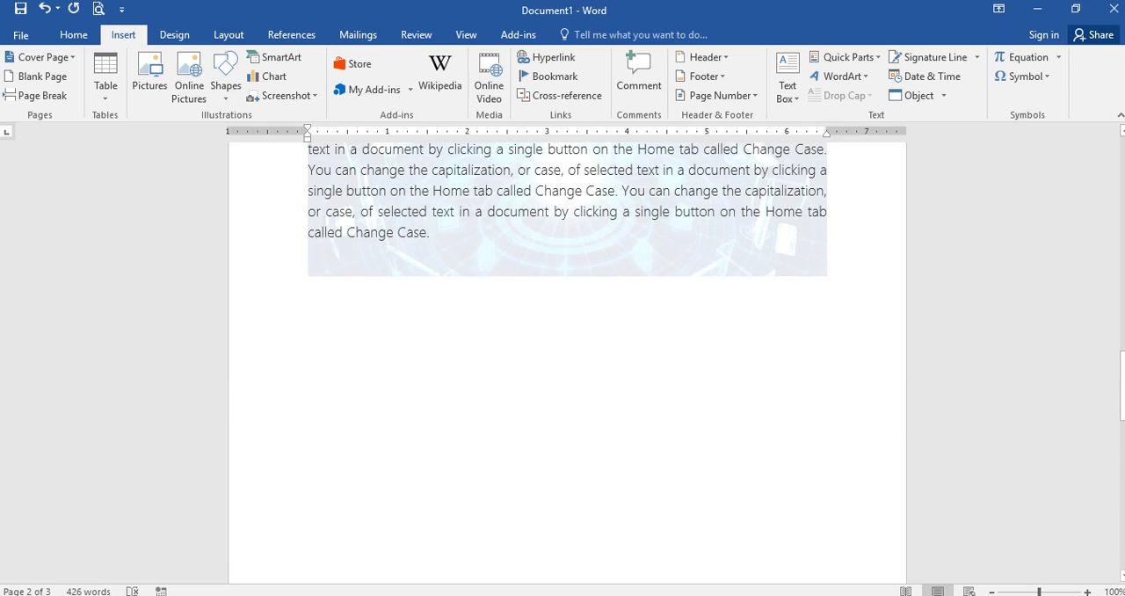
{"action": "left_click", "coordinate": [309, 169]}
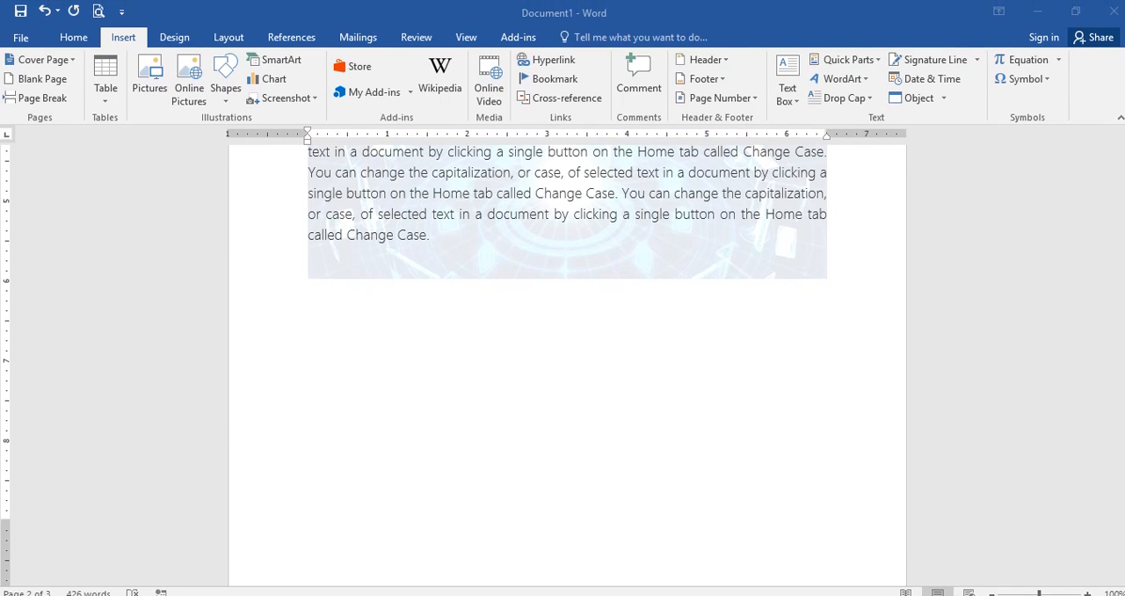
{"action": "left_click", "coordinate": [703, 423]}
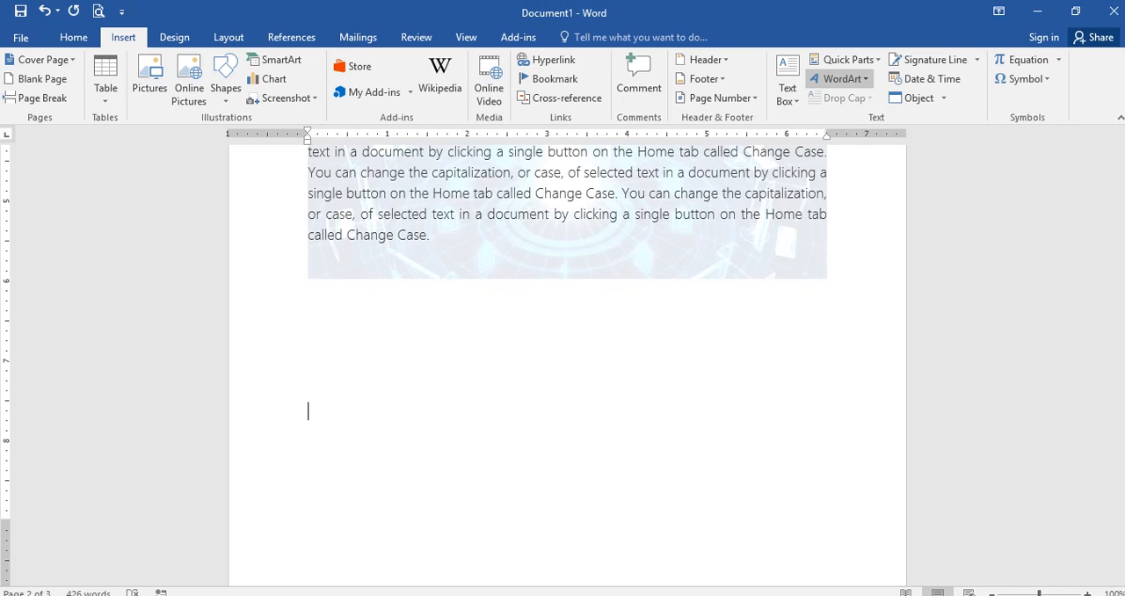
{"action": "left_click", "coordinate": [168, 37]}
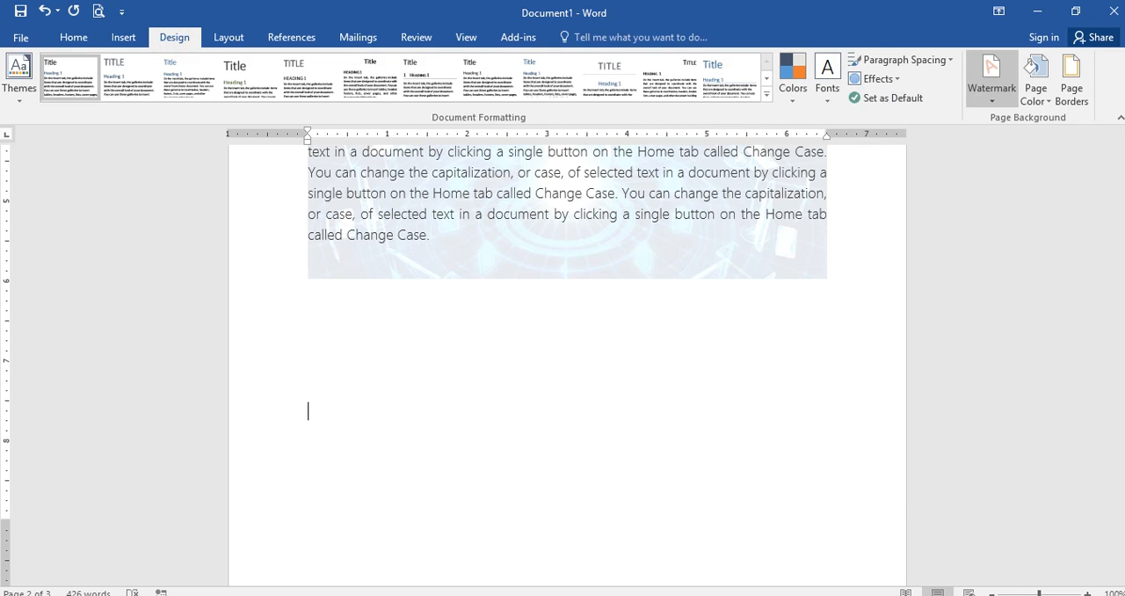
{"action": "left_click", "coordinate": [1002, 87]}
{"action": "left_click", "coordinate": [844, 473]}
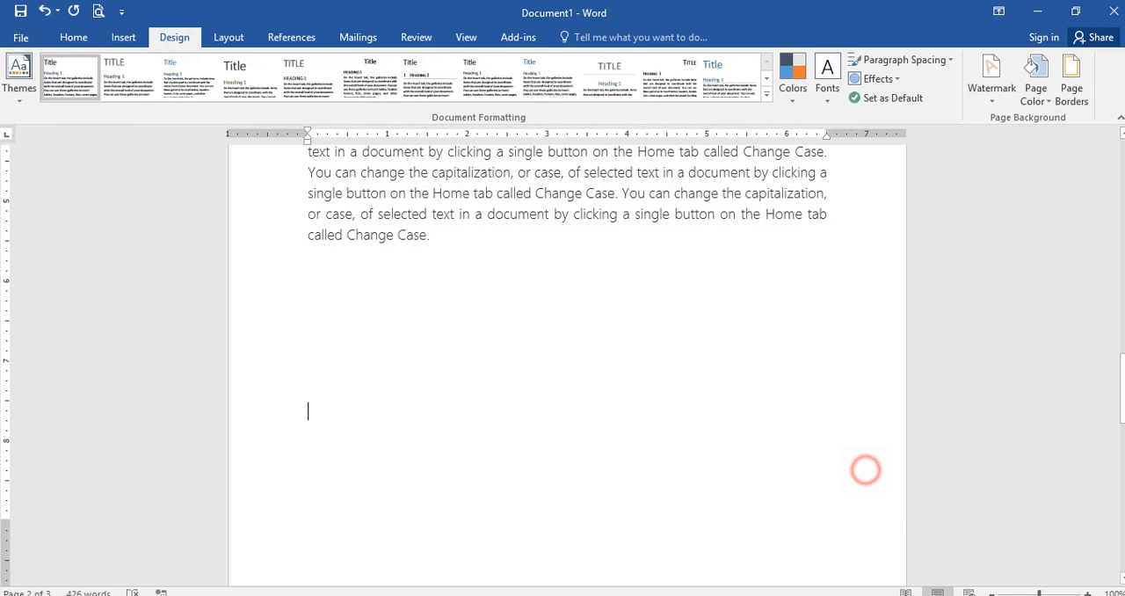
Step: Set up a custom text watermark that reads "আমাদের দেশ বাংলাদেশ !"
{"action": "scroll", "coordinate": [566, 352], "scroll_direction": "up", "scroll_amount": 3}
{"action": "scroll", "coordinate": [566, 351], "scroll_direction": "up", "scroll_amount": 20}
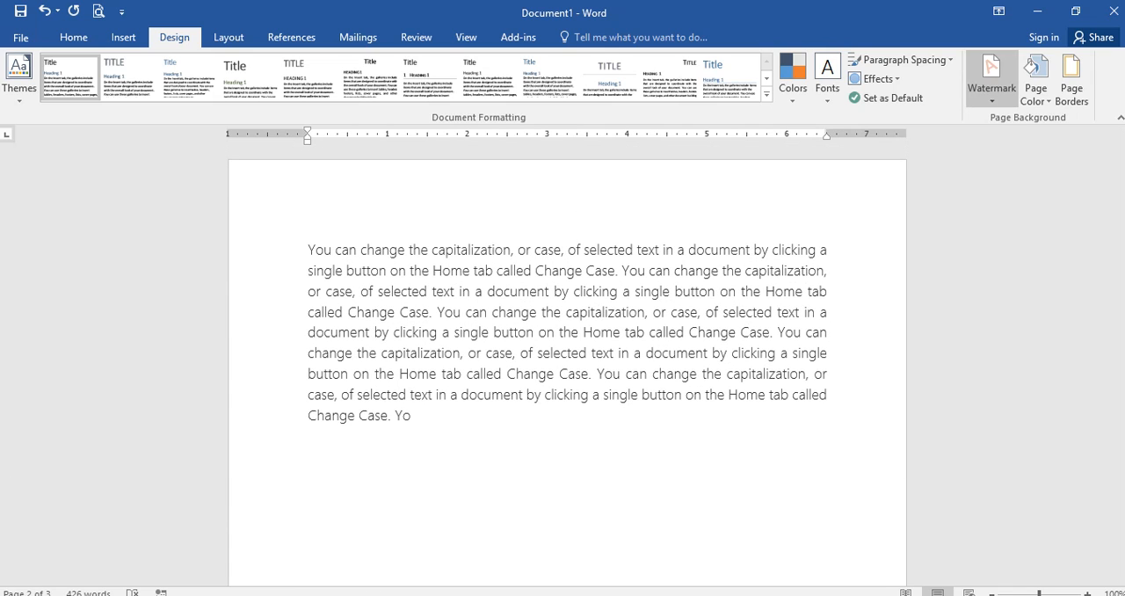
{"action": "left_click", "coordinate": [991, 78]}
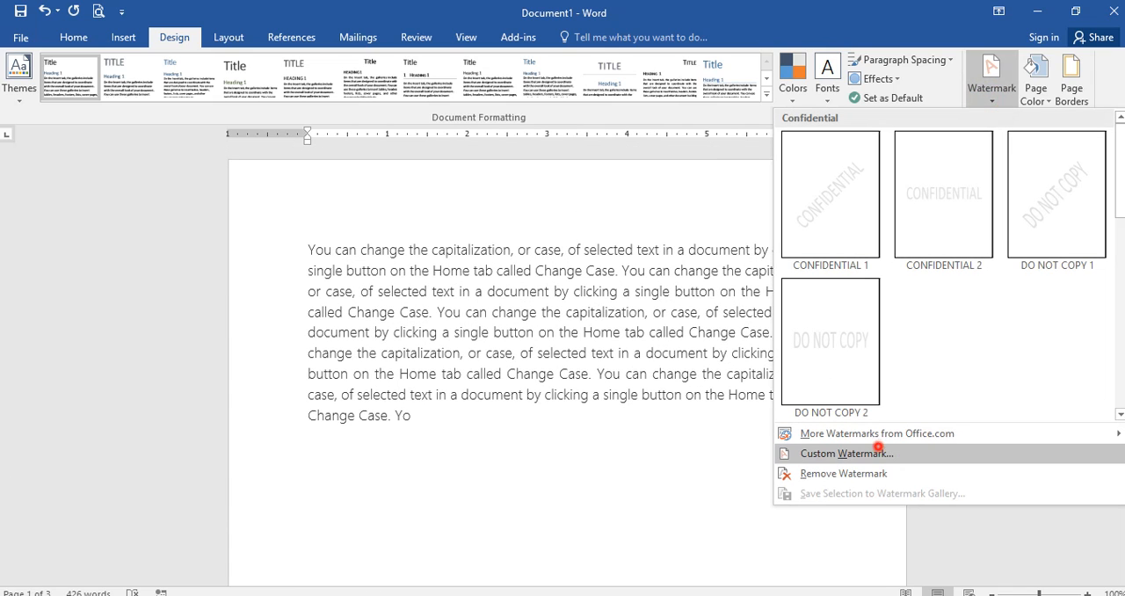
{"action": "left_click", "coordinate": [877, 453]}
{"action": "left_click", "coordinate": [430, 266]}
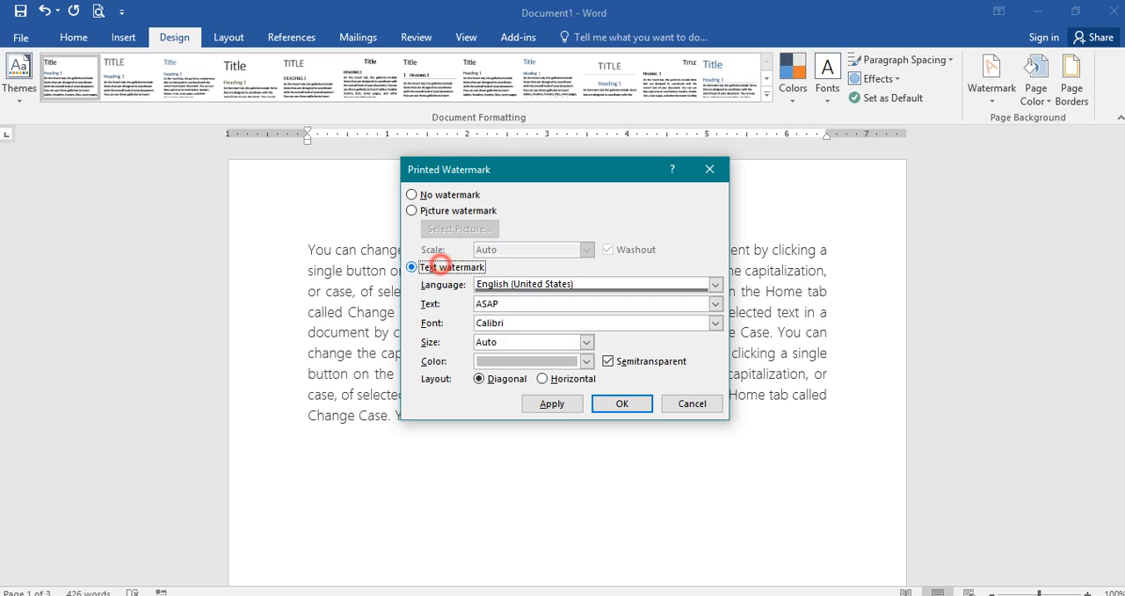
{"action": "left_click_drag", "start_coordinate": [515, 306], "coordinate": [471, 306]}
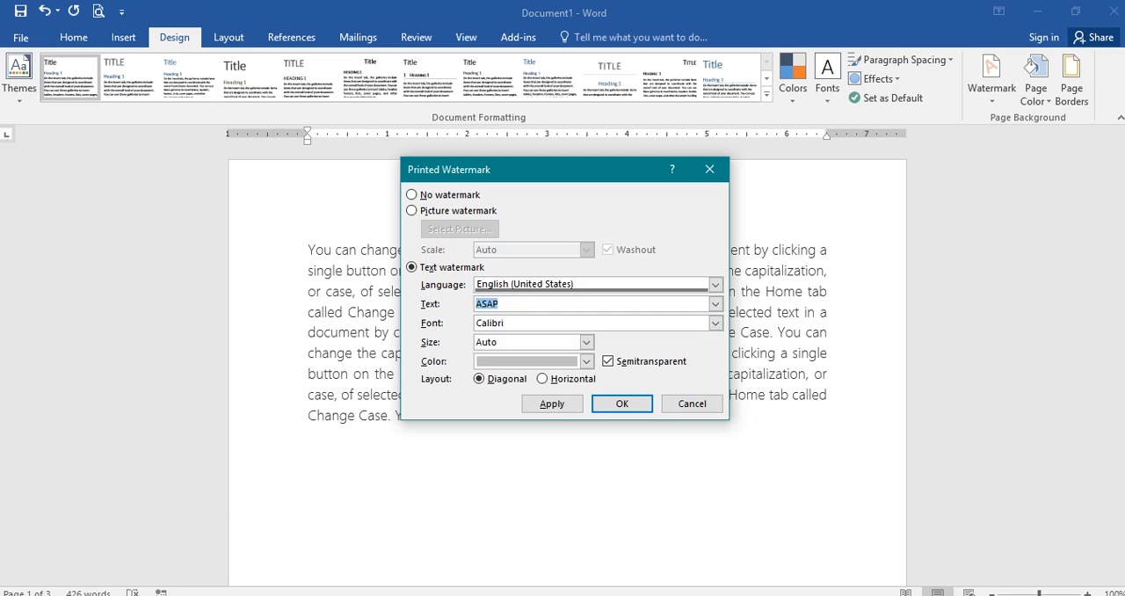
{"action": "type", "text": "j"}
{"action": "key", "text": "BackSpace"}
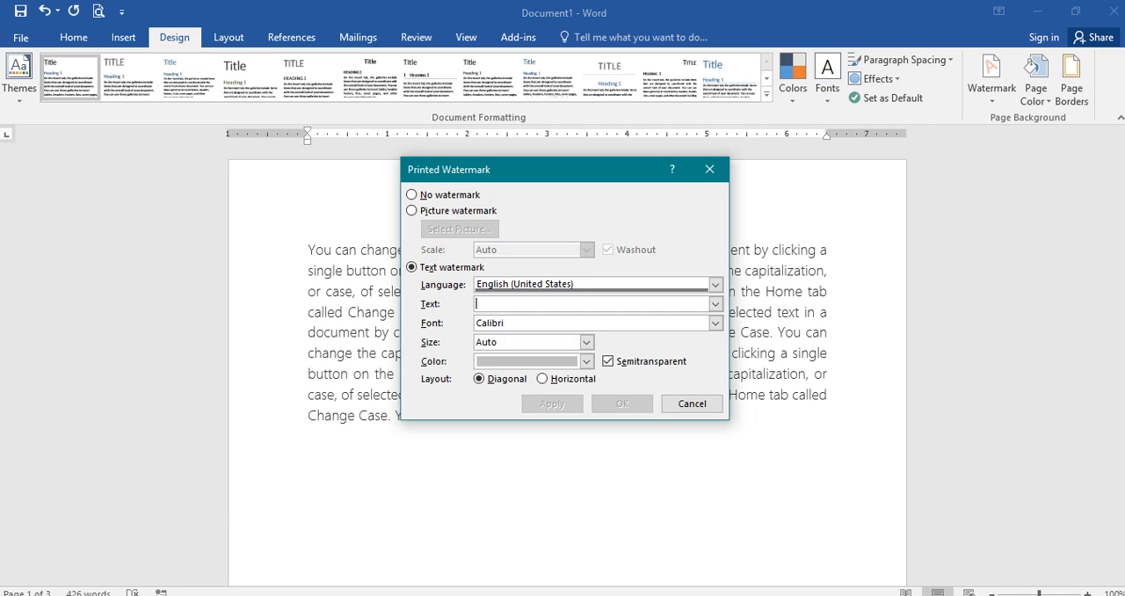
{"action": "type", "text": "আমাদের"}
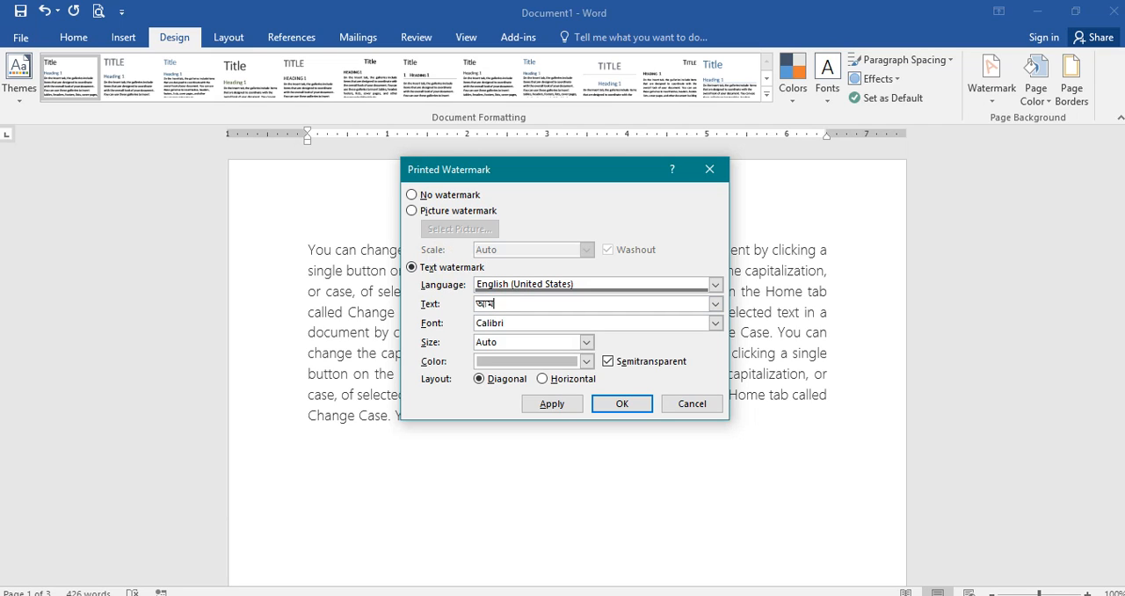
{"action": "type", "text": " দেশ বাংলাদেশ"}
{"action": "type", "text": "শ"}
Step: Colour the text watermark light gold and apply it to the document
{"action": "left_click", "coordinate": [586, 361]}
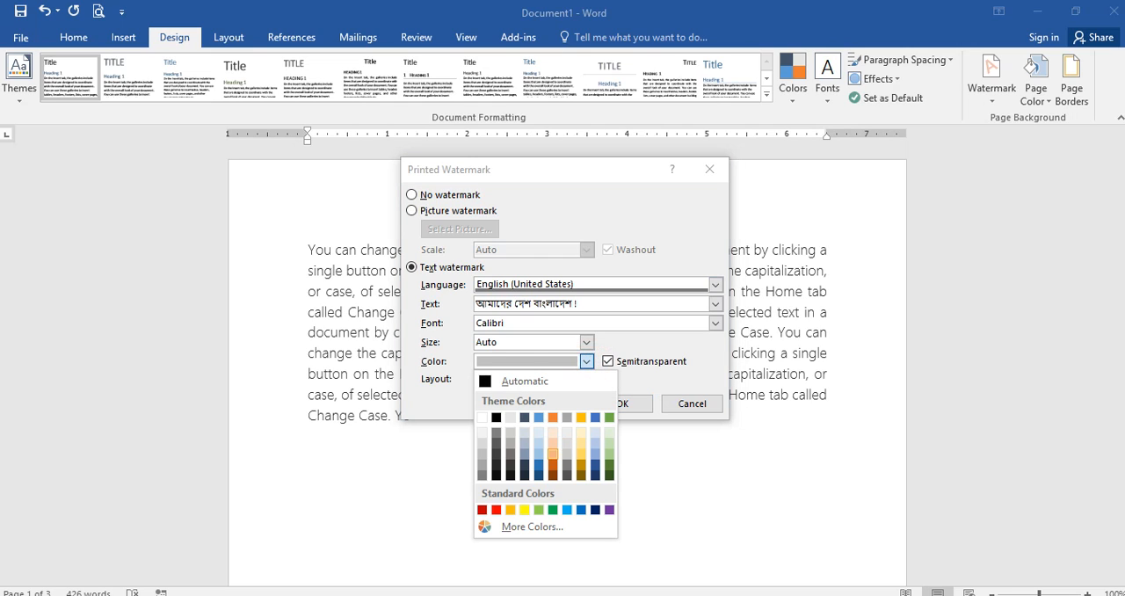
{"action": "left_click", "coordinate": [581, 448]}
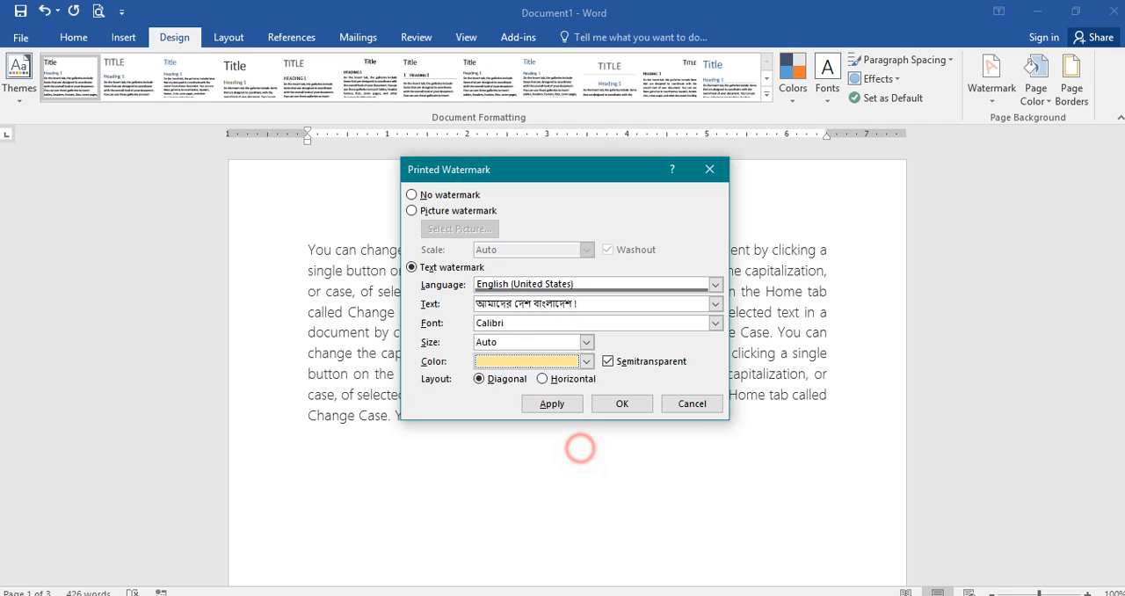
{"action": "left_click", "coordinate": [550, 404]}
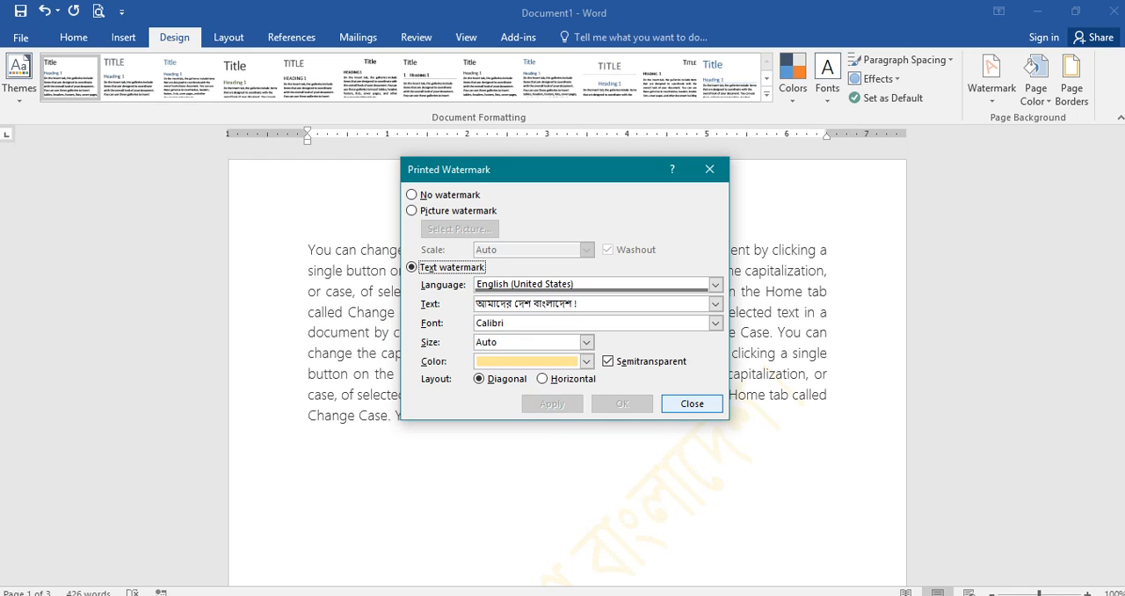
Step: Change the text watermark's colour to standard red, apply it and check it on the first two pages
{"action": "left_click", "coordinate": [587, 361]}
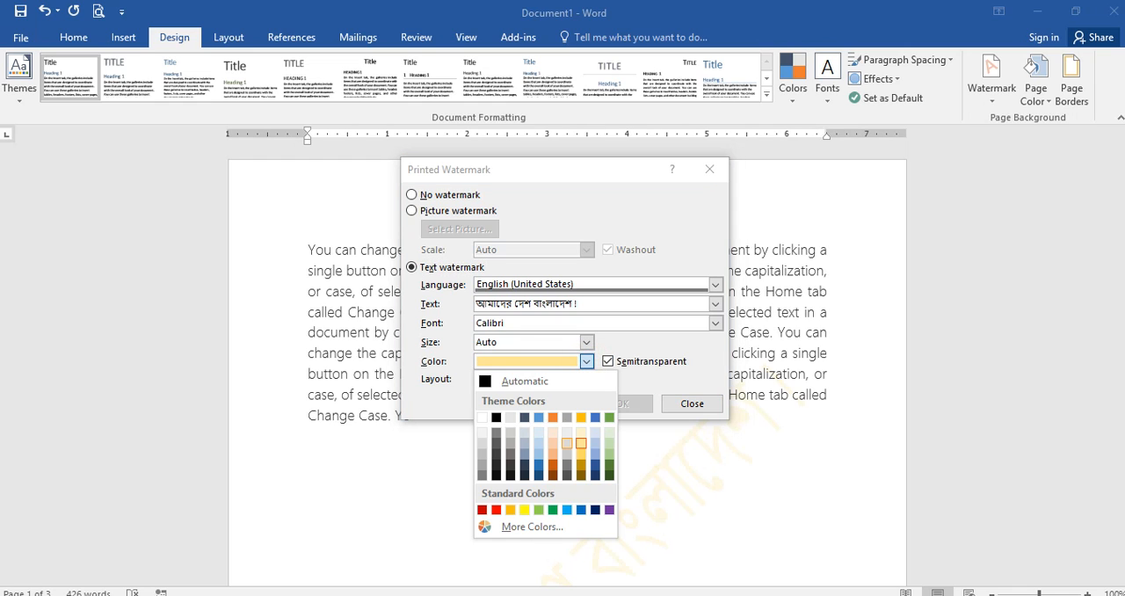
{"action": "left_click", "coordinate": [553, 464]}
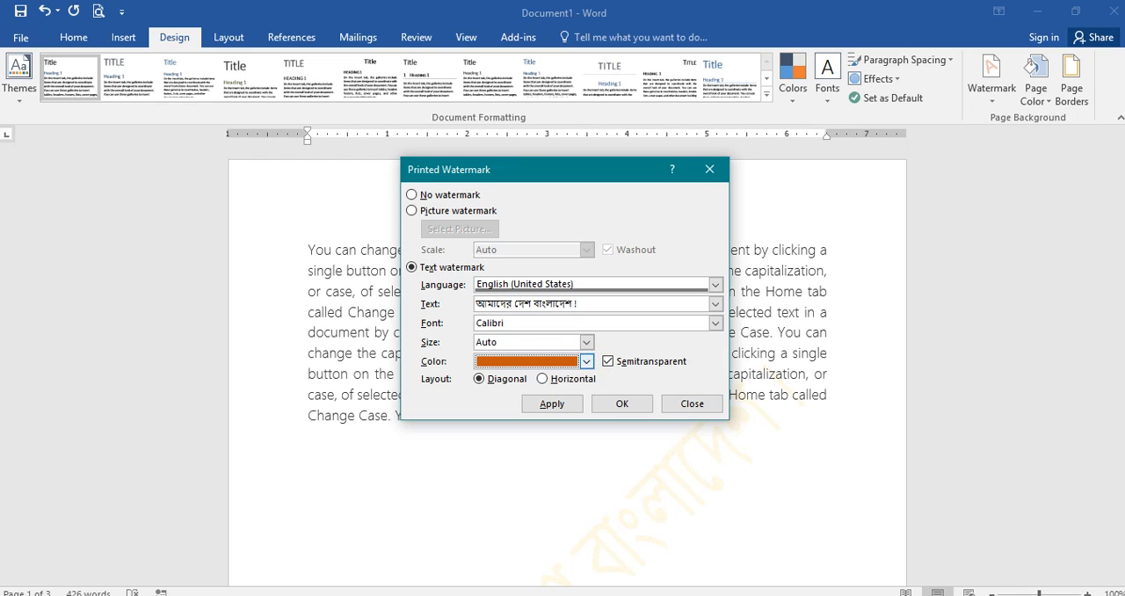
{"action": "left_click", "coordinate": [586, 361]}
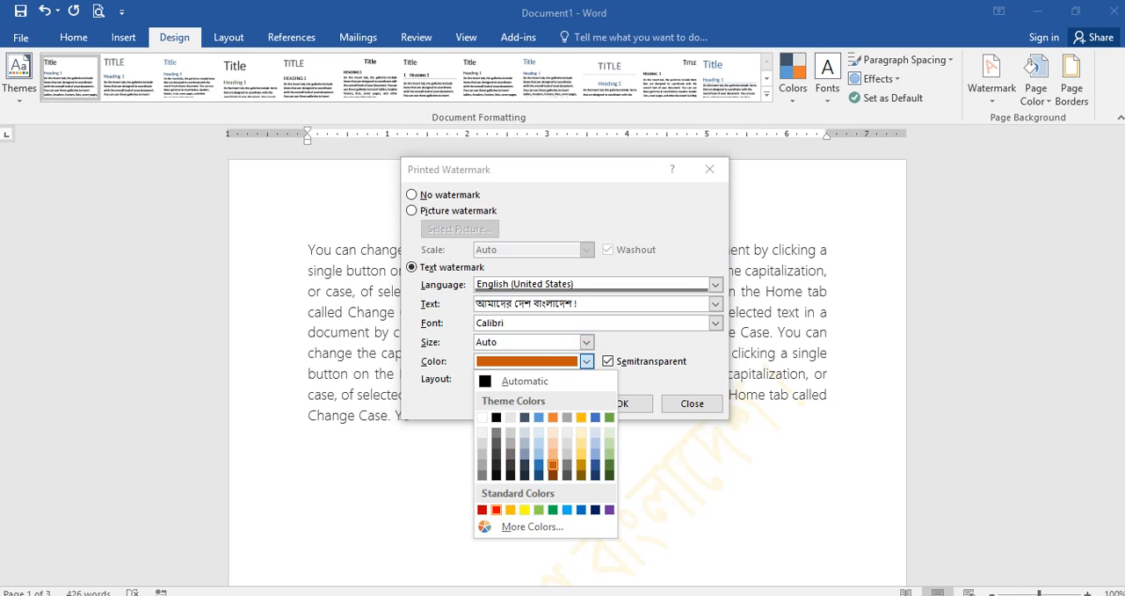
{"action": "left_click", "coordinate": [495, 510]}
{"action": "left_click", "coordinate": [550, 405]}
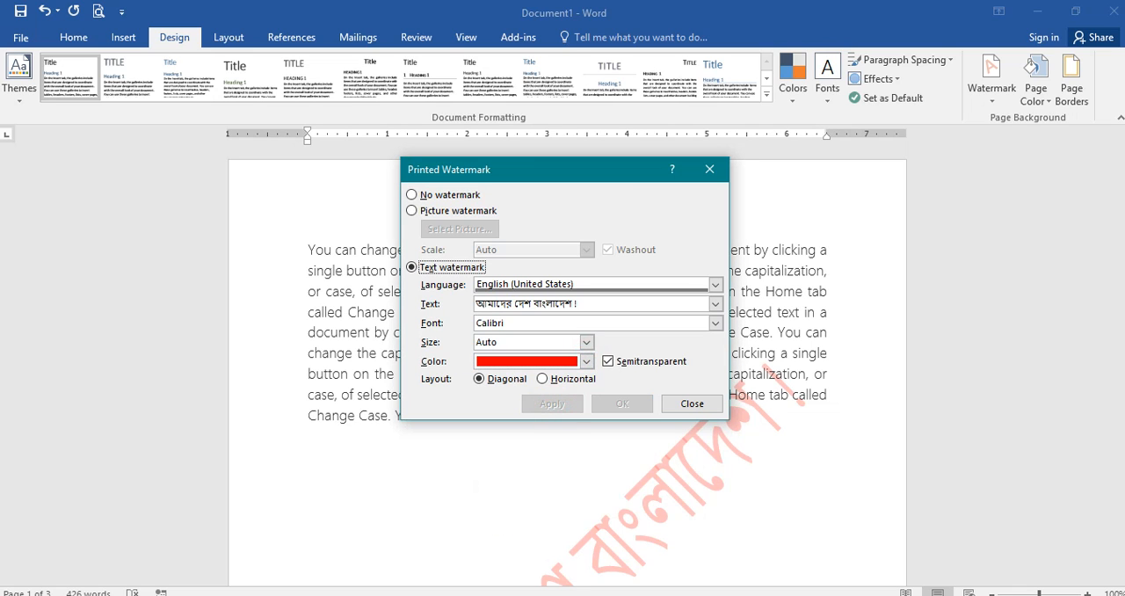
{"action": "left_click", "coordinate": [692, 403]}
{"action": "scroll", "coordinate": [691, 403], "scroll_direction": "down", "scroll_amount": 10}
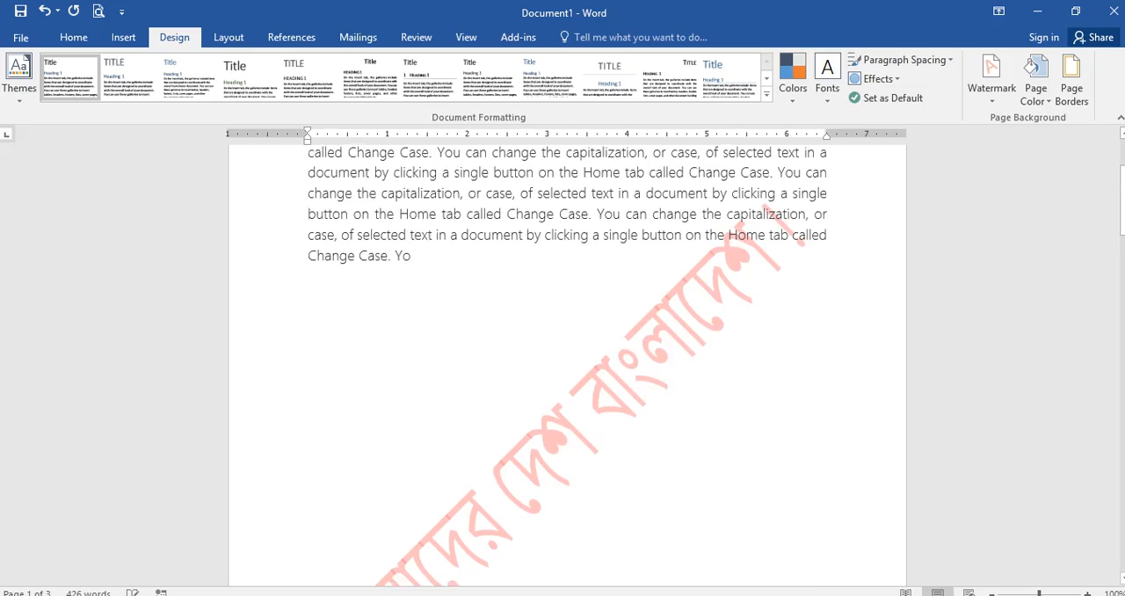
{"action": "scroll", "coordinate": [567, 366], "scroll_direction": "down", "scroll_amount": 15}
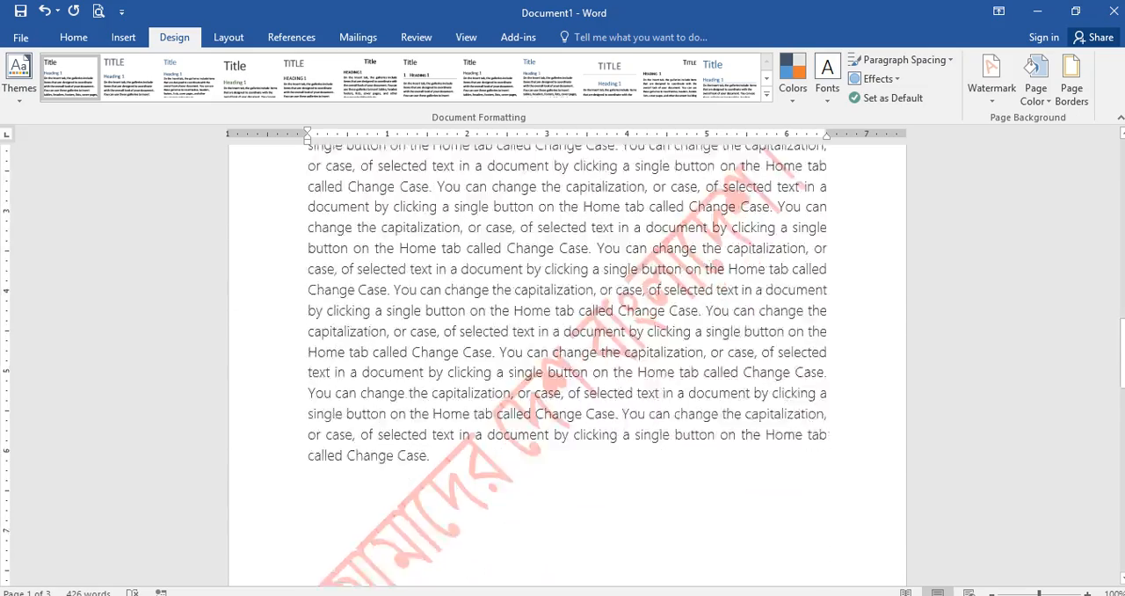
{"action": "scroll", "coordinate": [566, 366], "scroll_direction": "up", "scroll_amount": 8}
{"action": "scroll", "coordinate": [567, 365], "scroll_direction": "down", "scroll_amount": 15}
{"action": "scroll", "coordinate": [567, 366], "scroll_direction": "up", "scroll_amount": 10}
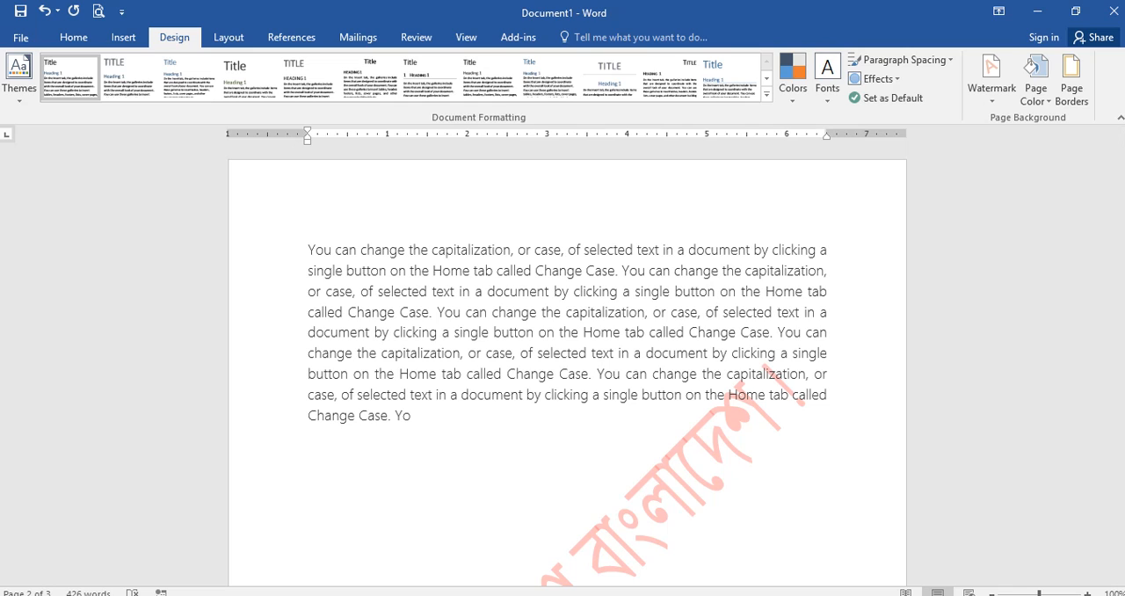
Step: Change the custom text watermark's font to SutonnyOMJ, apply it and close the watermark settings
{"action": "left_click", "coordinate": [991, 79]}
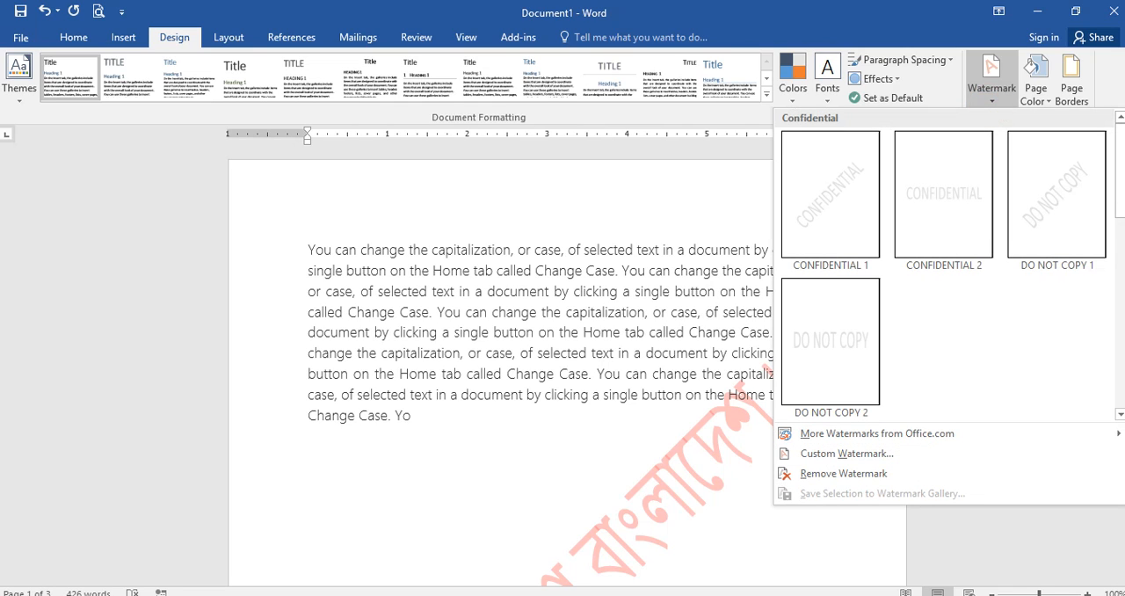
{"action": "left_click", "coordinate": [817, 453]}
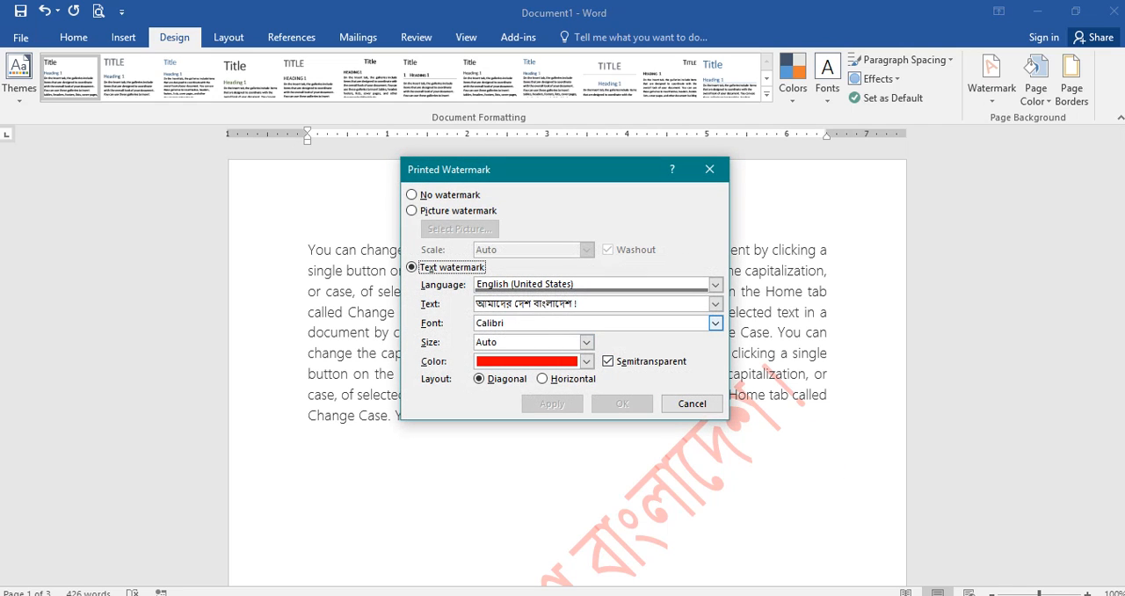
{"action": "left_click", "coordinate": [715, 322]}
{"action": "scroll", "coordinate": [593, 365], "scroll_direction": "down", "scroll_amount": 3}
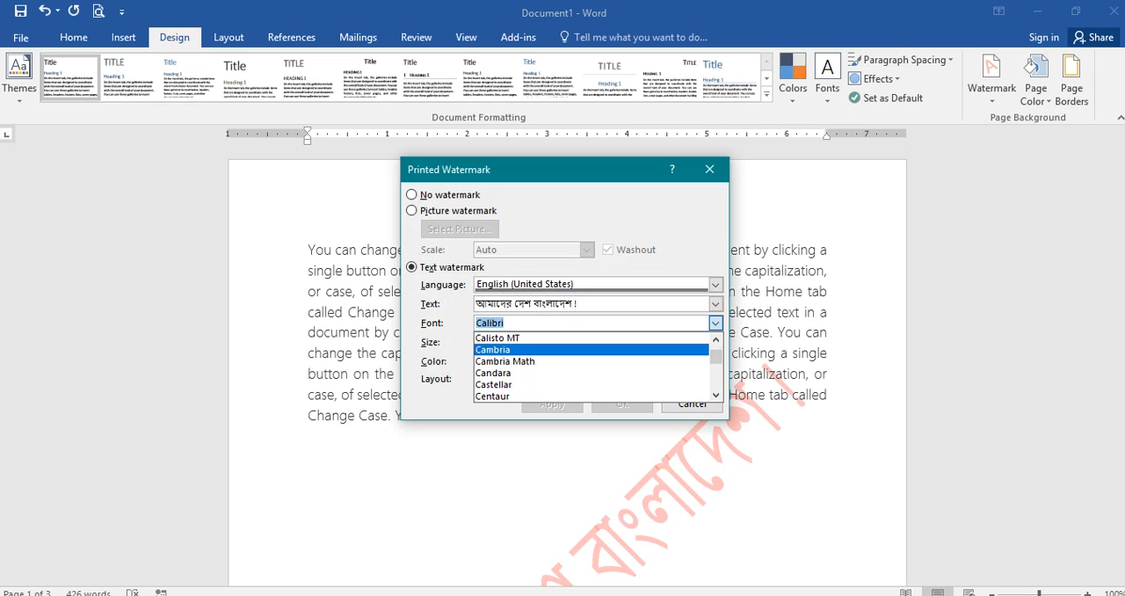
{"action": "scroll", "coordinate": [593, 364], "scroll_direction": "down", "scroll_amount": 12}
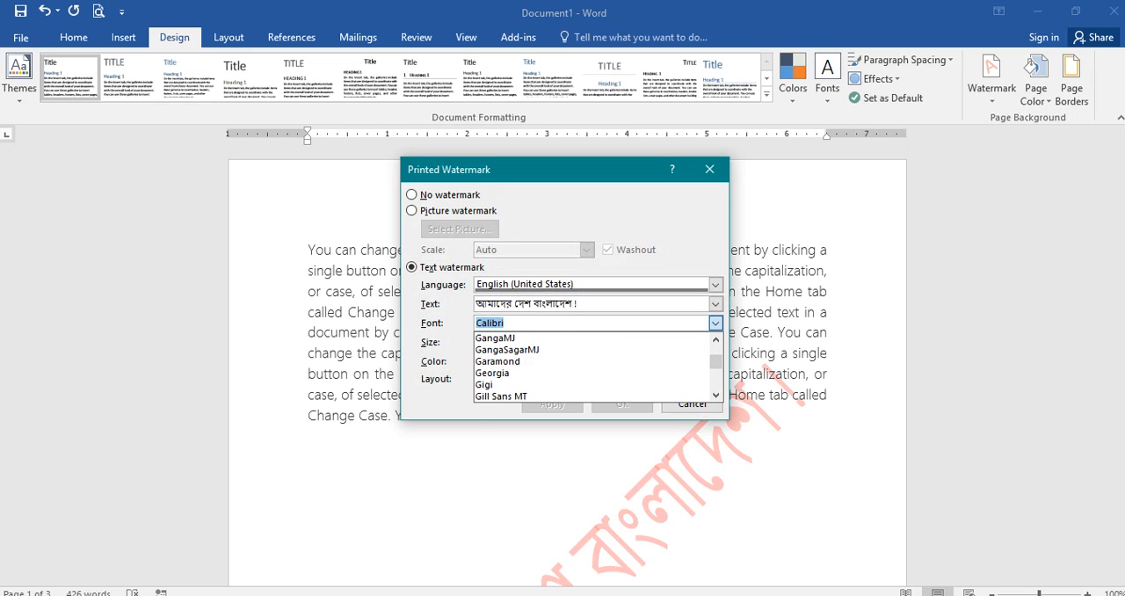
{"action": "scroll", "coordinate": [593, 365], "scroll_direction": "down", "scroll_amount": 12}
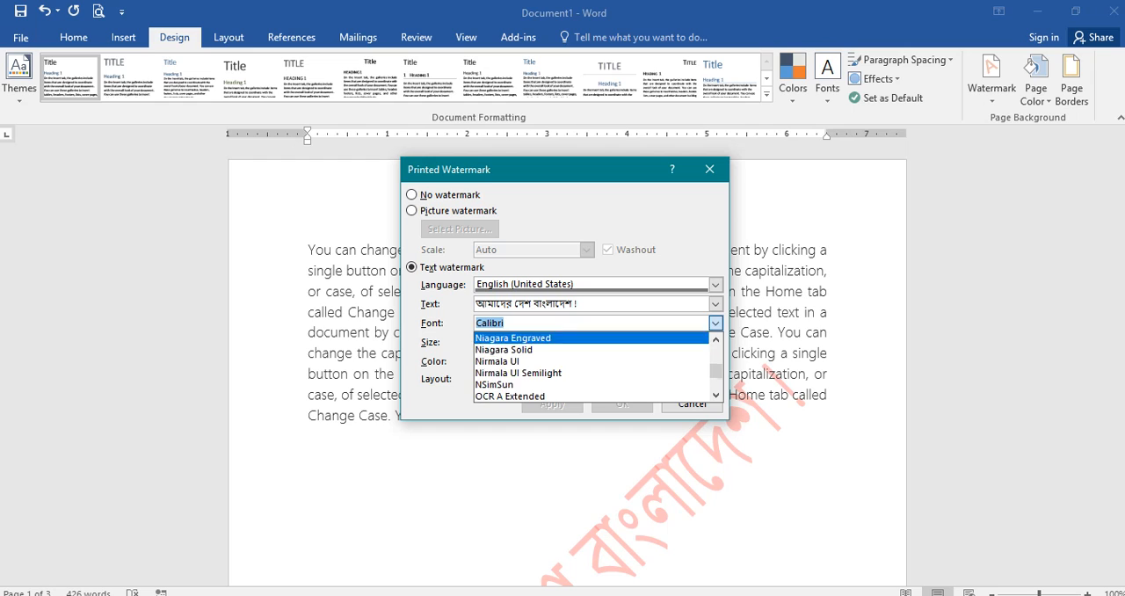
{"action": "scroll", "coordinate": [593, 365], "scroll_direction": "down", "scroll_amount": 10}
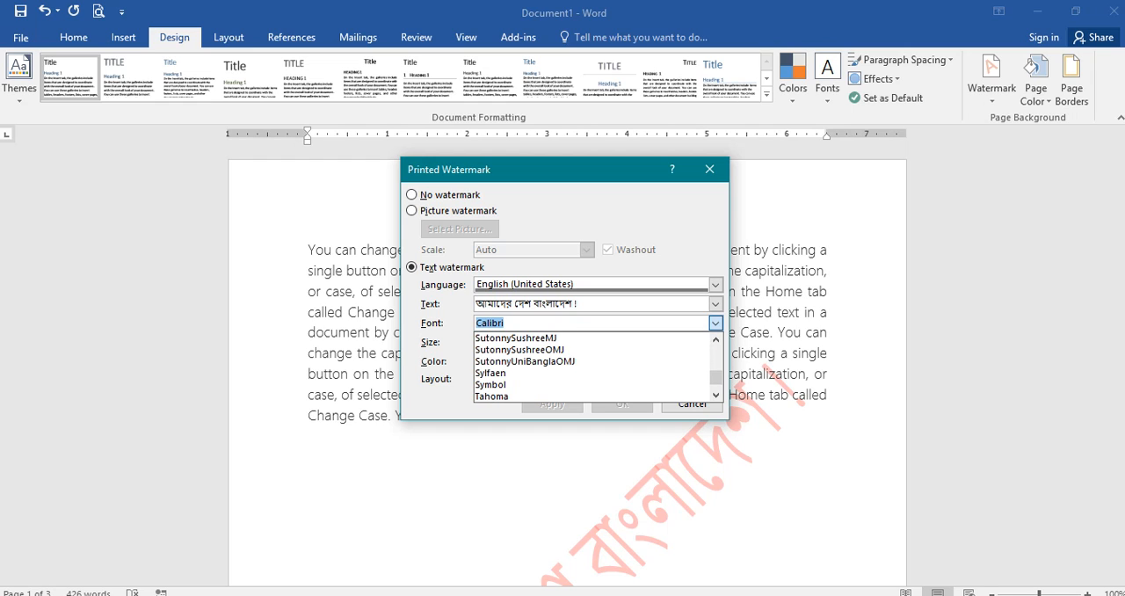
{"action": "scroll", "coordinate": [593, 365], "scroll_direction": "up", "scroll_amount": 3}
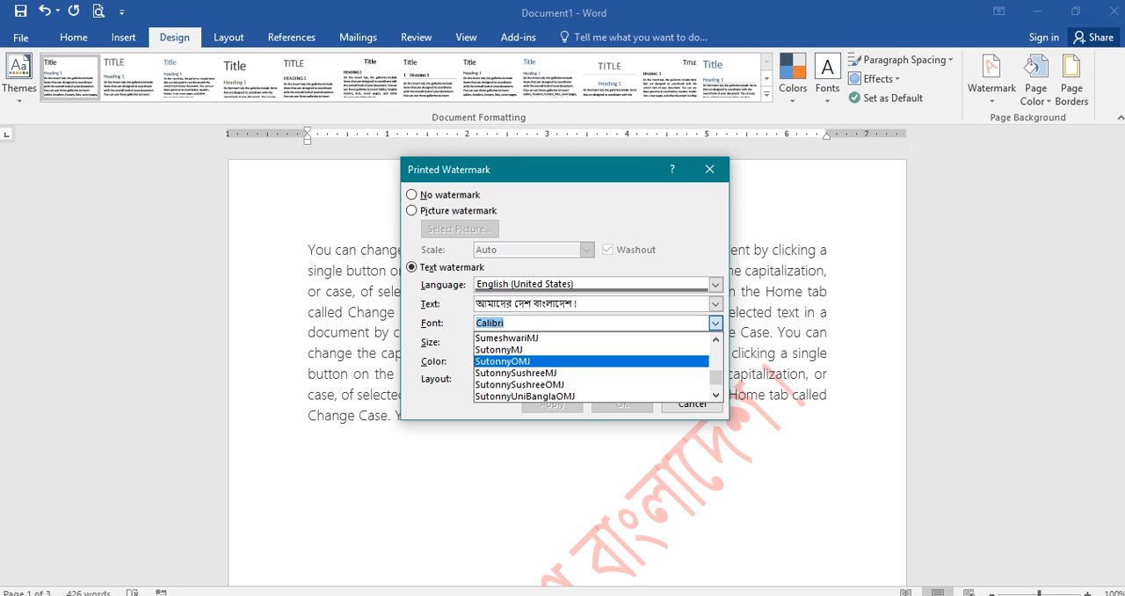
{"action": "key", "text": "Return"}
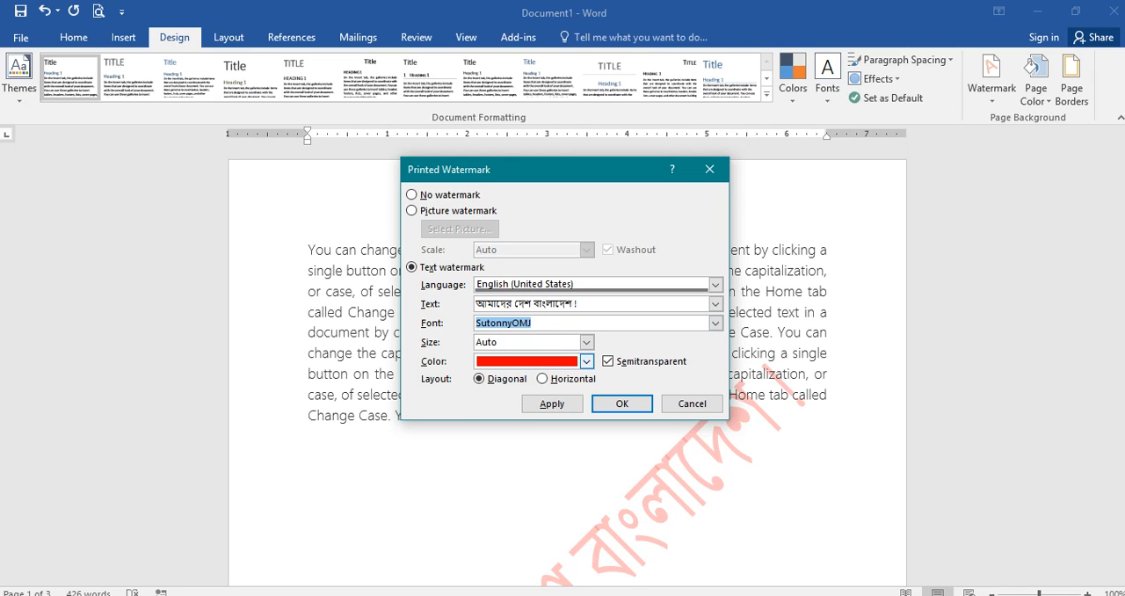
{"action": "left_click", "coordinate": [554, 404]}
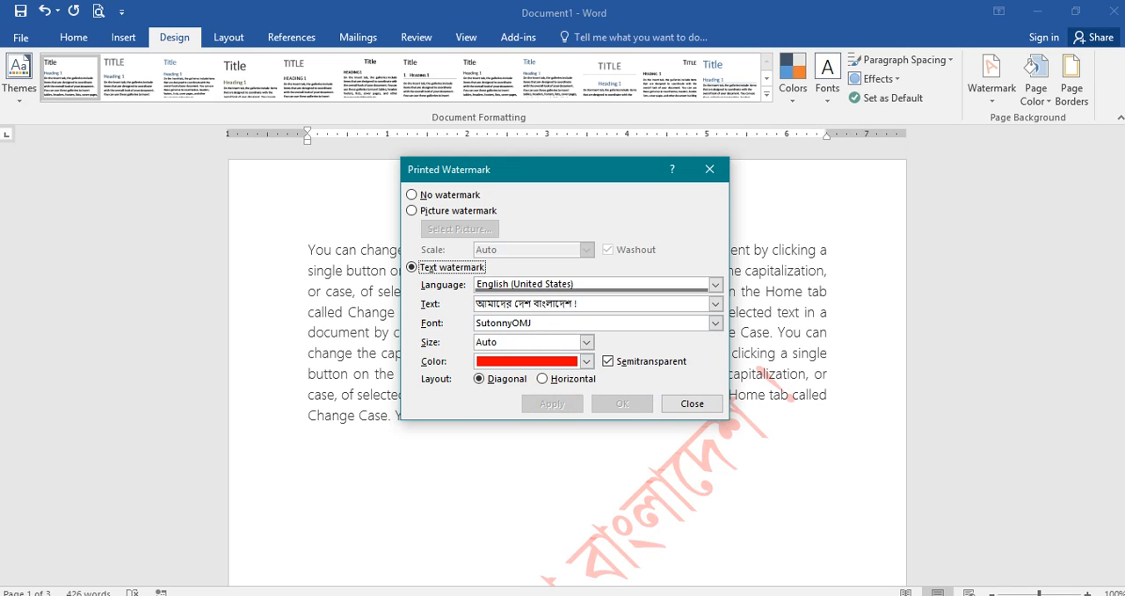
{"action": "left_click", "coordinate": [691, 403]}
Step: Examine the text watermark in its new font on the first two pages
{"action": "scroll", "coordinate": [568, 365], "scroll_direction": "down", "scroll_amount": 5}
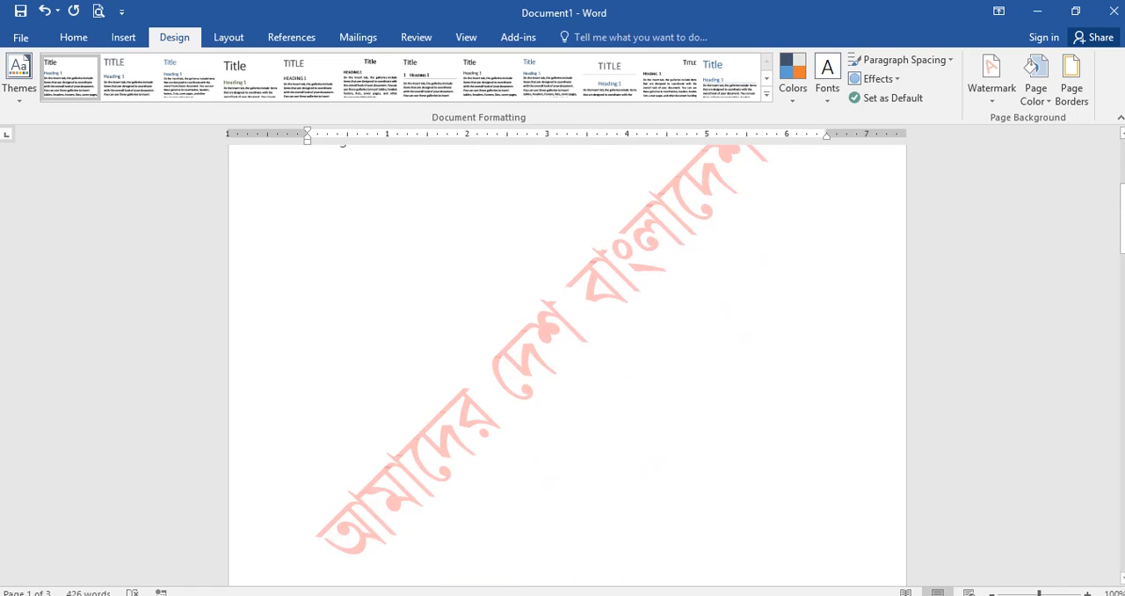
{"action": "scroll", "coordinate": [568, 366], "scroll_direction": "up", "scroll_amount": 3}
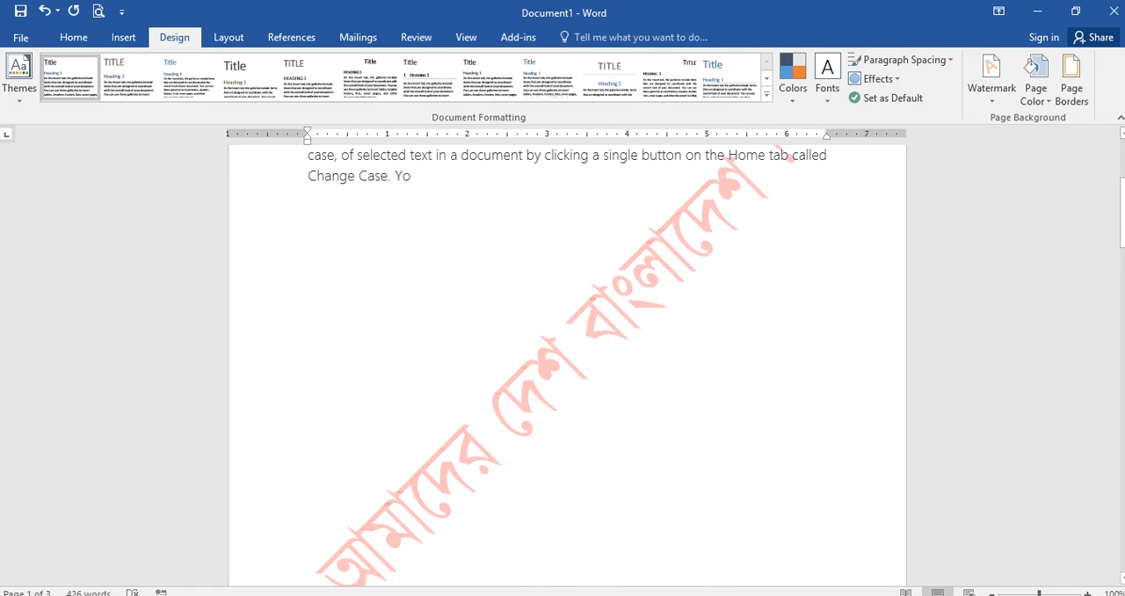
{"action": "scroll", "coordinate": [568, 366], "scroll_direction": "down", "scroll_amount": 3}
{"action": "scroll", "coordinate": [567, 366], "scroll_direction": "up", "scroll_amount": 4}
{"action": "scroll", "coordinate": [567, 365], "scroll_direction": "down", "scroll_amount": 4}
{"action": "scroll", "coordinate": [568, 366], "scroll_direction": "down", "scroll_amount": 5}
{"action": "scroll", "coordinate": [567, 365], "scroll_direction": "down", "scroll_amount": 6}
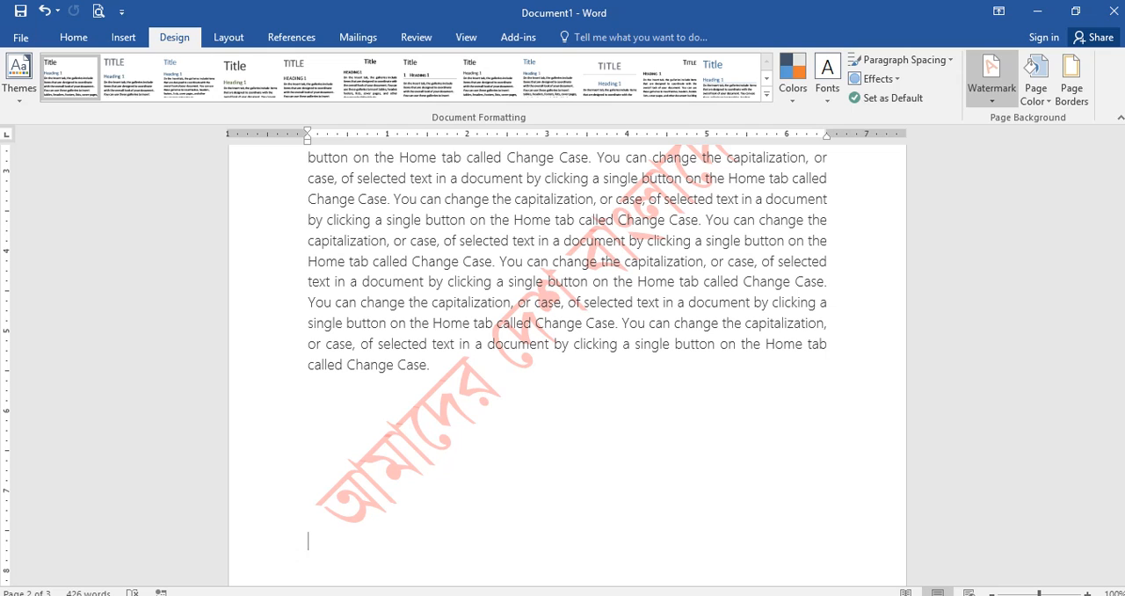
Step: Set the custom text watermark's font size to 48, apply it and close the watermark settings
{"action": "left_click", "coordinate": [991, 84]}
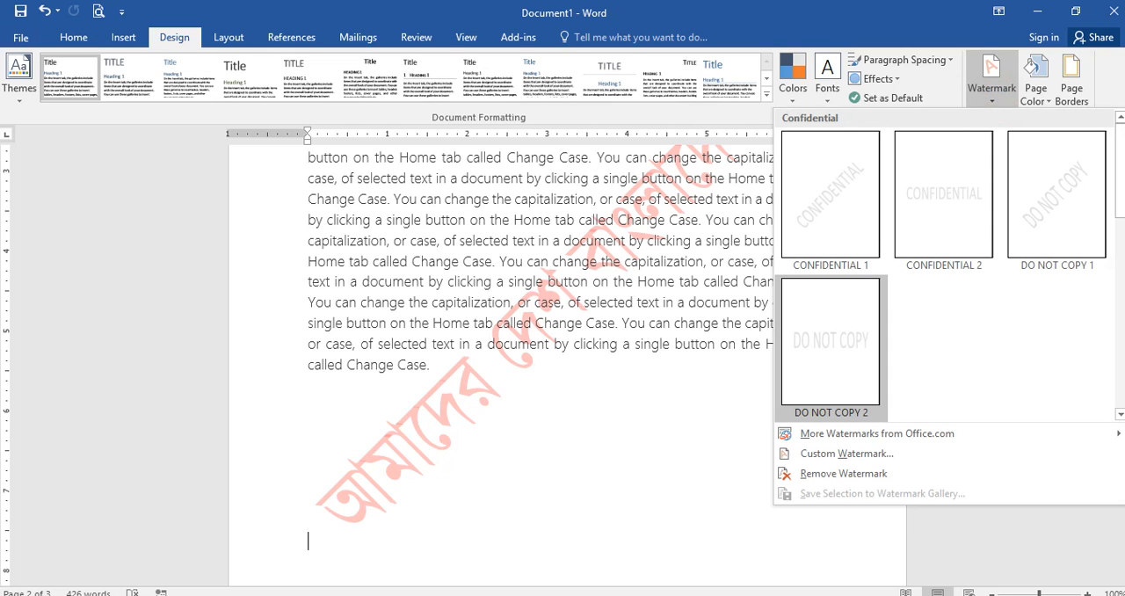
{"action": "left_click", "coordinate": [846, 454]}
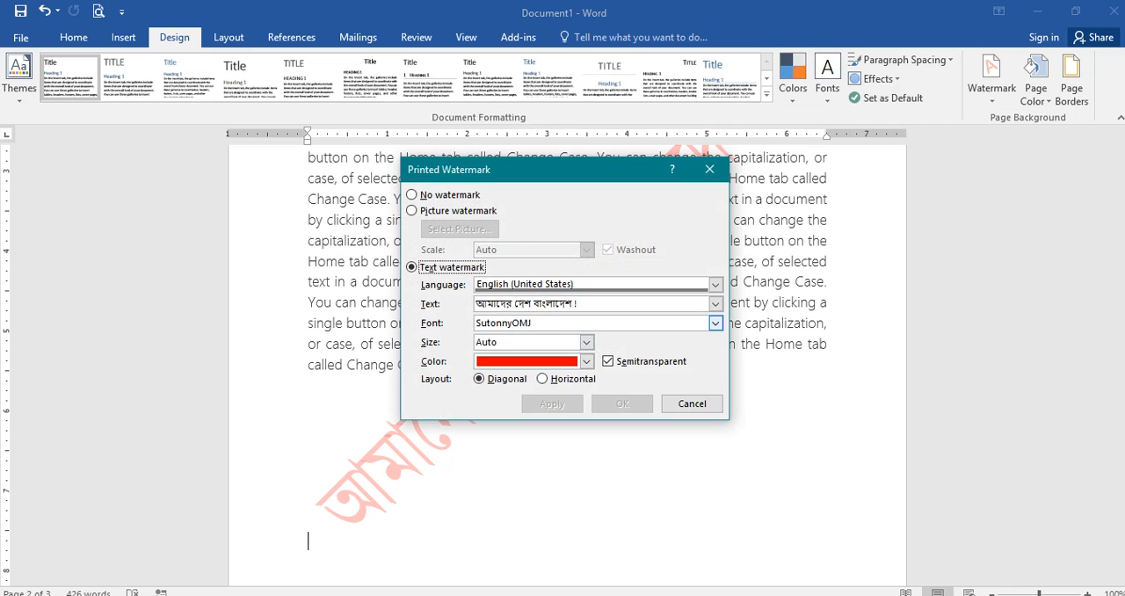
{"action": "left_click", "coordinate": [587, 342]}
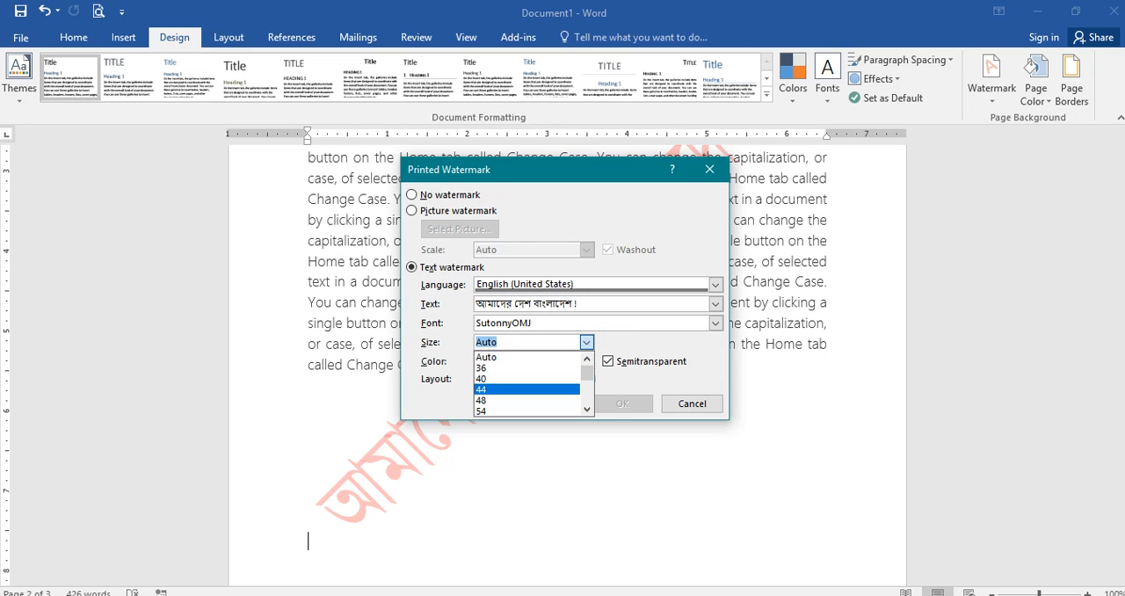
{"action": "left_click", "coordinate": [515, 400]}
{"action": "left_click", "coordinate": [552, 403]}
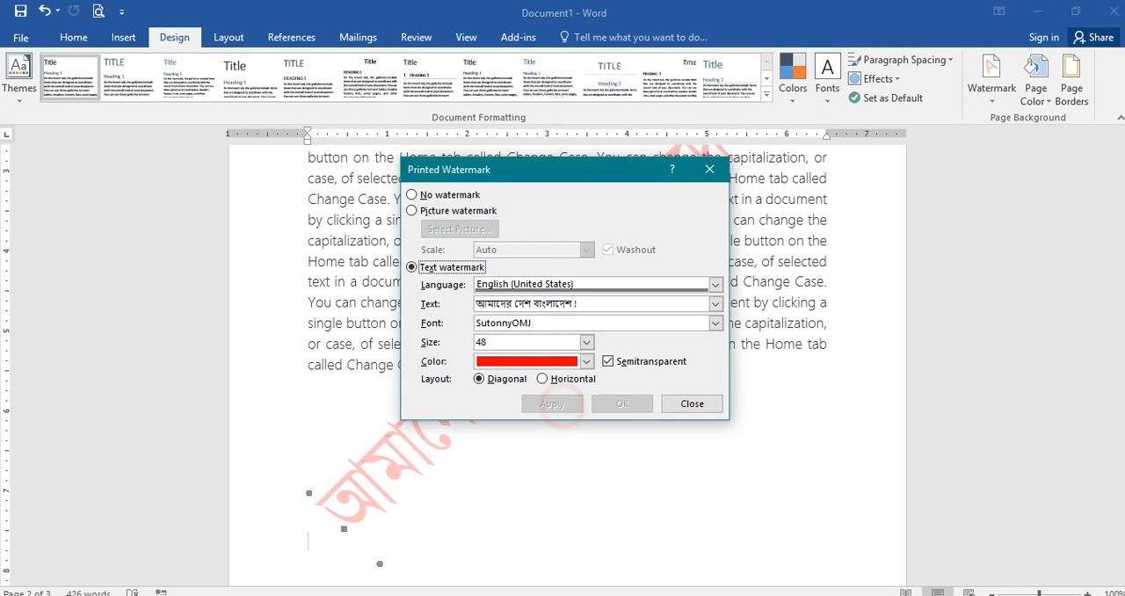
{"action": "left_click", "coordinate": [690, 402]}
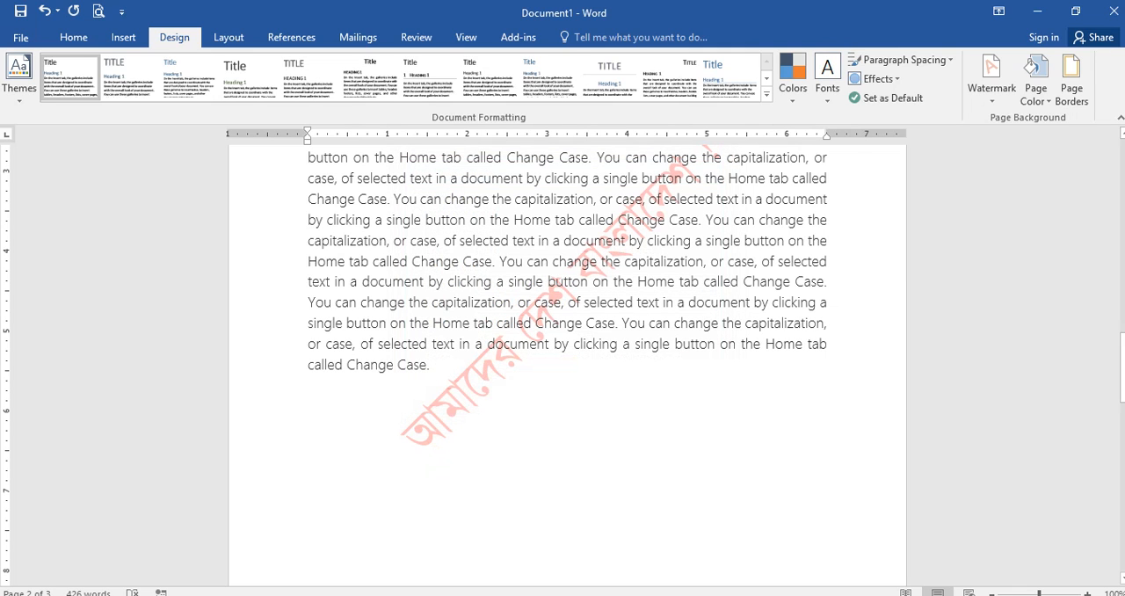
Step: Check the resized text watermark on all three pages and remove it from the document
{"action": "scroll", "coordinate": [567, 360], "scroll_direction": "up", "scroll_amount": 2}
{"action": "scroll", "coordinate": [567, 360], "scroll_direction": "down", "scroll_amount": 10}
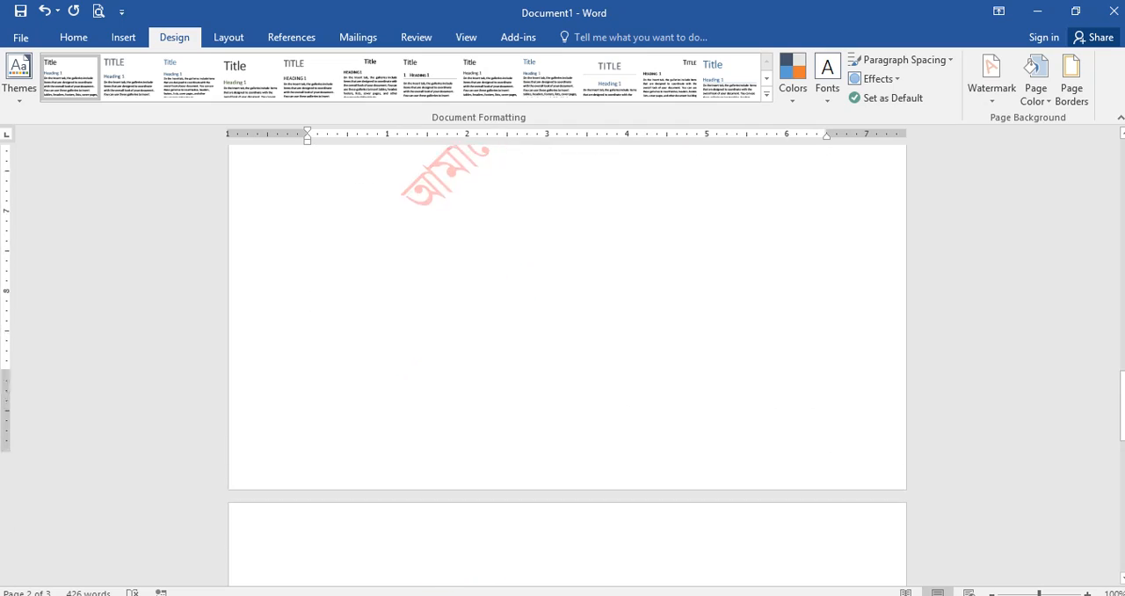
{"action": "scroll", "coordinate": [567, 361], "scroll_direction": "down", "scroll_amount": 3}
{"action": "scroll", "coordinate": [567, 361], "scroll_direction": "up", "scroll_amount": 3}
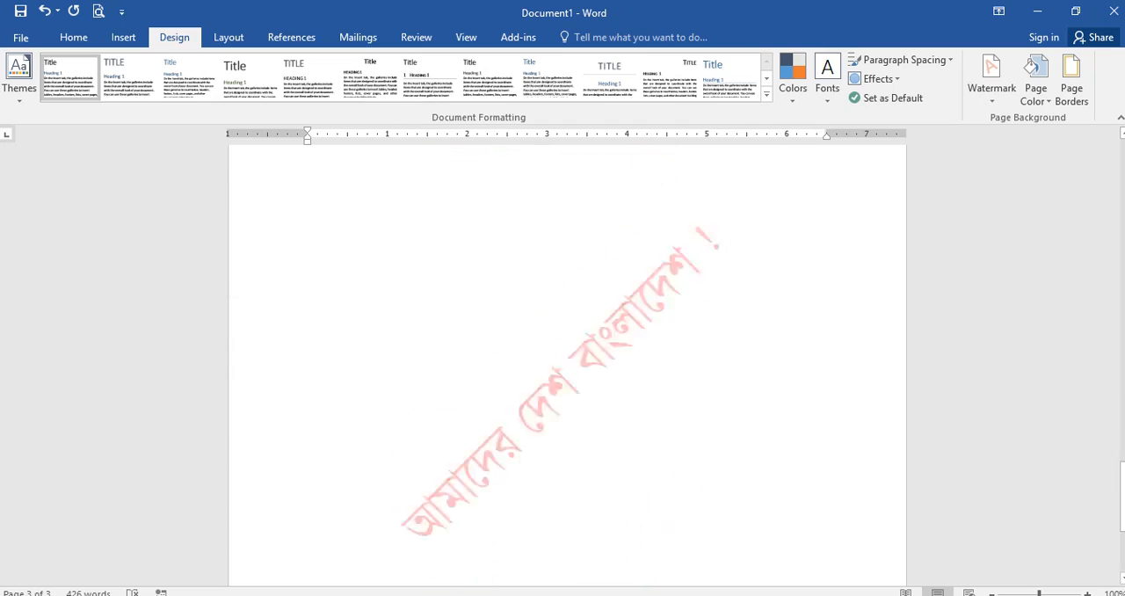
{"action": "scroll", "coordinate": [567, 360], "scroll_direction": "up", "scroll_amount": 15}
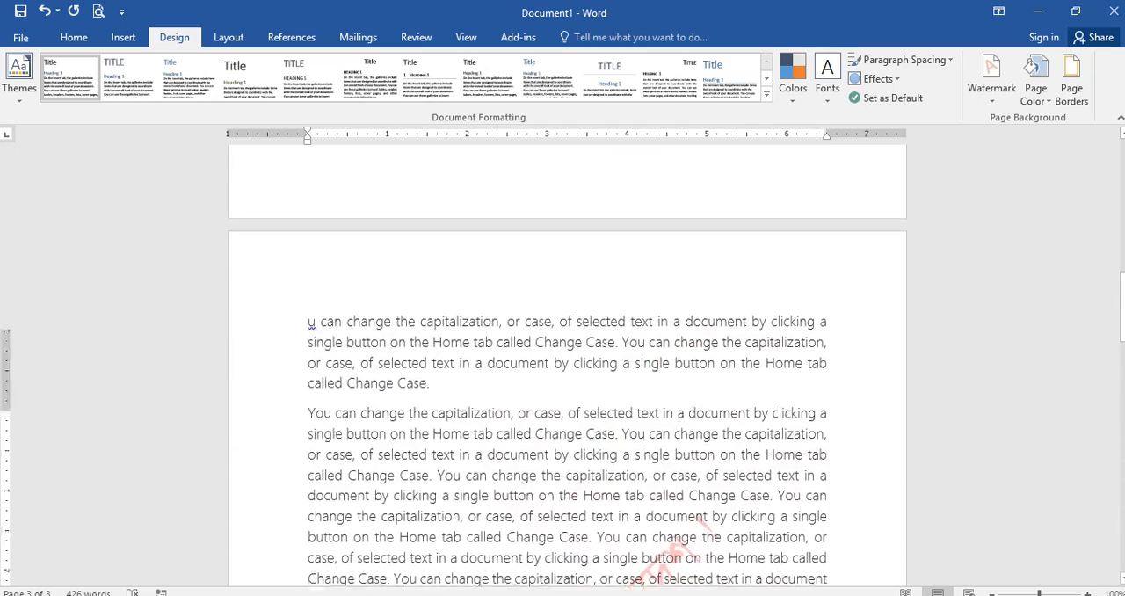
{"action": "scroll", "coordinate": [567, 360], "scroll_direction": "up", "scroll_amount": 5}
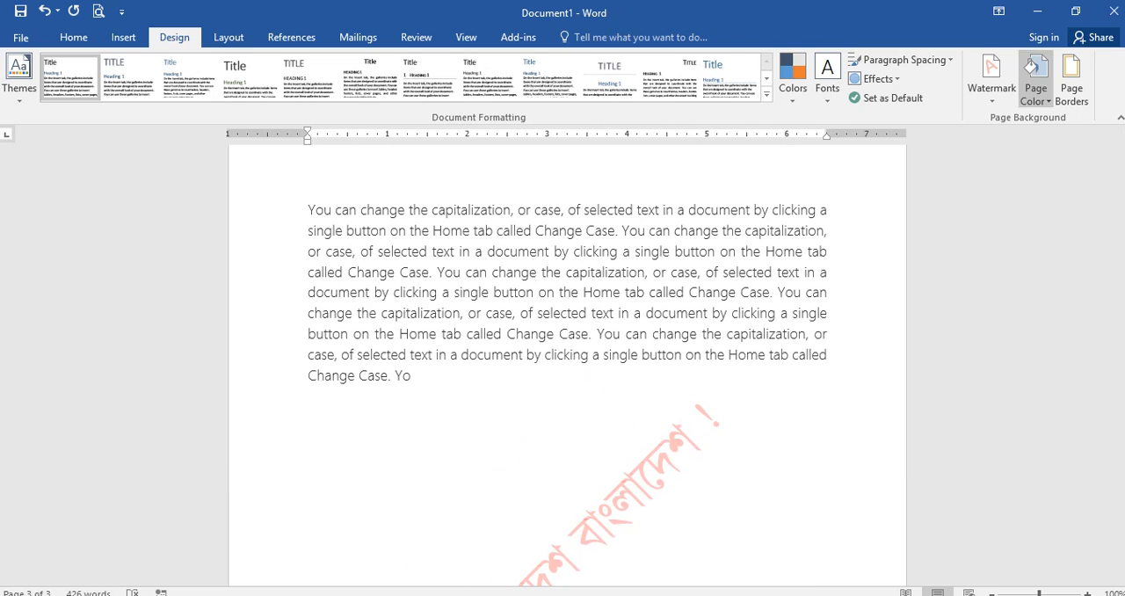
{"action": "left_click", "coordinate": [991, 78]}
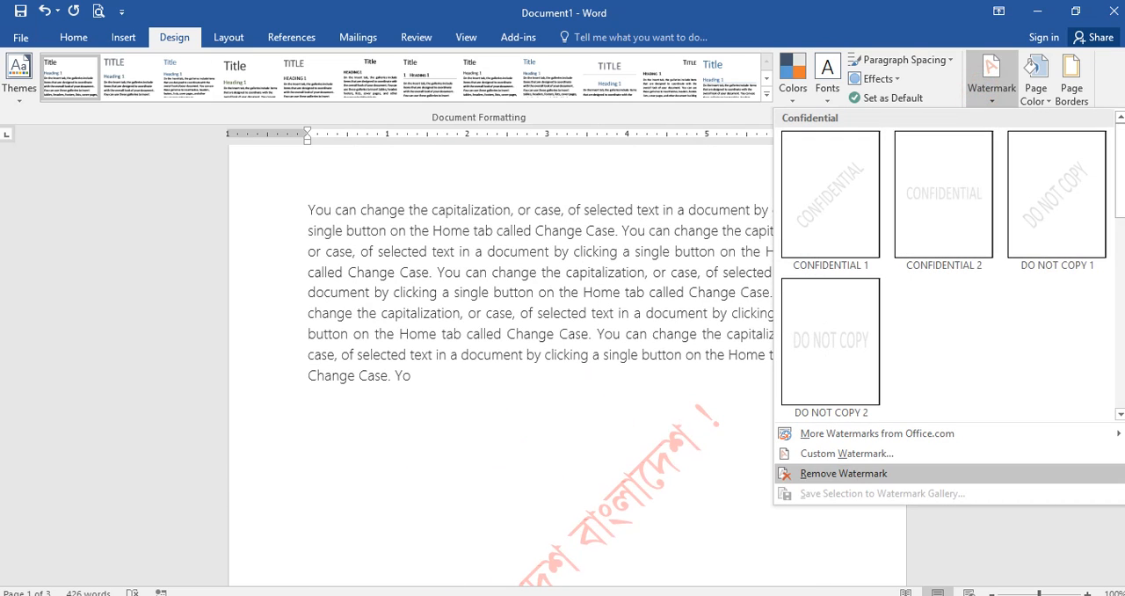
{"action": "left_click", "coordinate": [862, 474]}
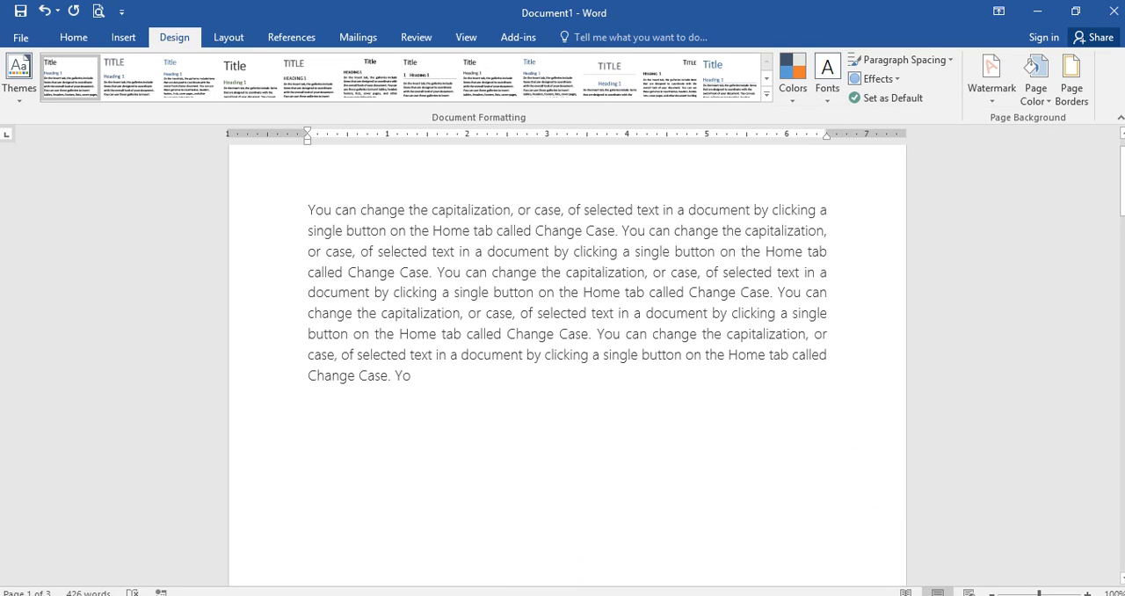